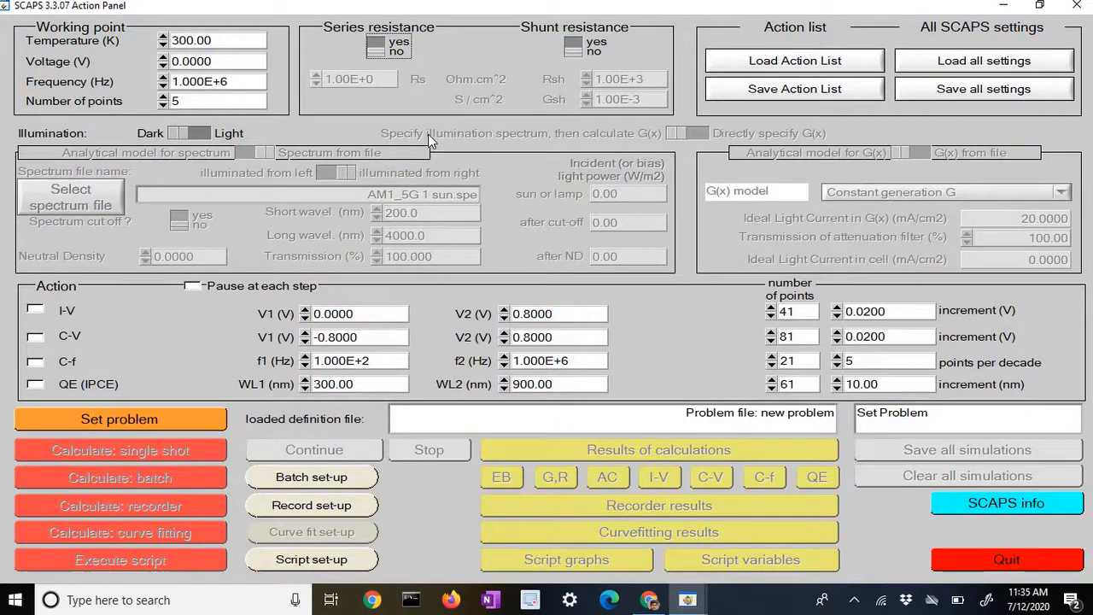
left_click(376, 47)
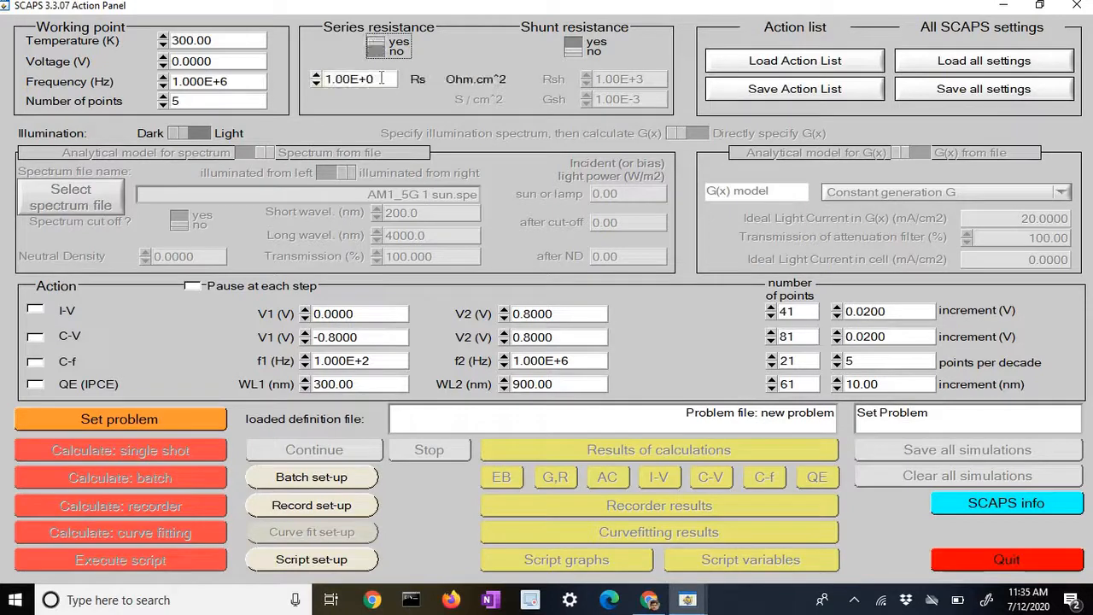
left_click_drag(381, 77, 323, 78)
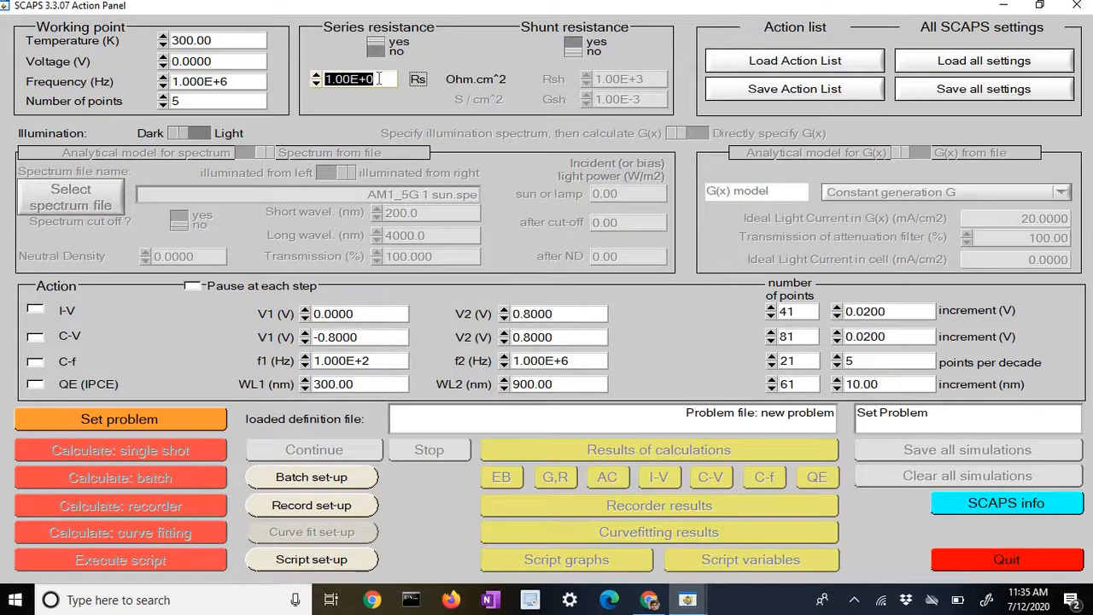
left_click(379, 79)
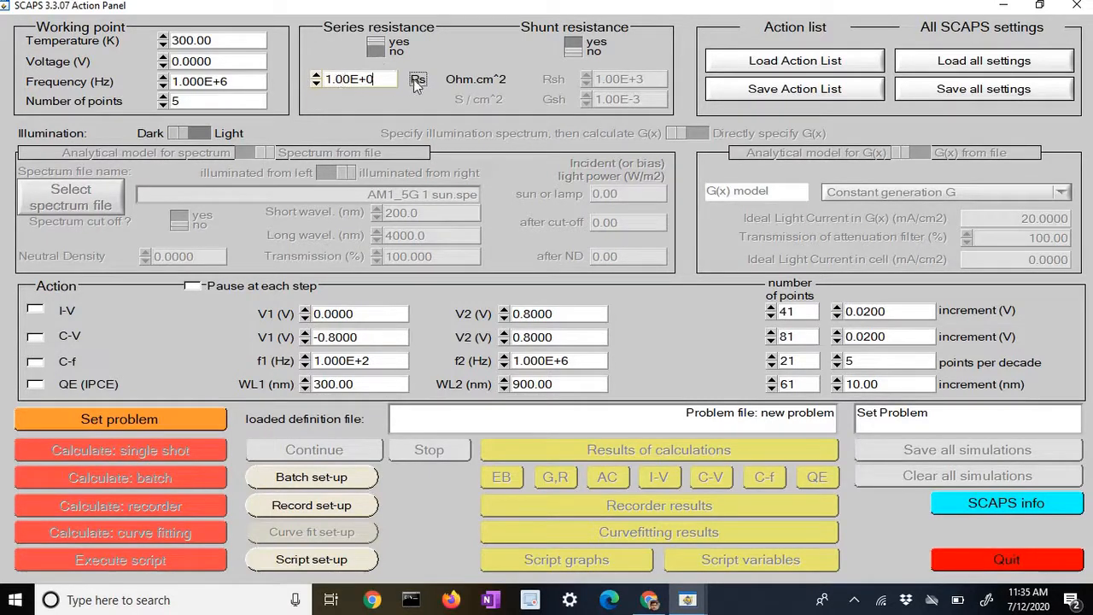
left_click(376, 47)
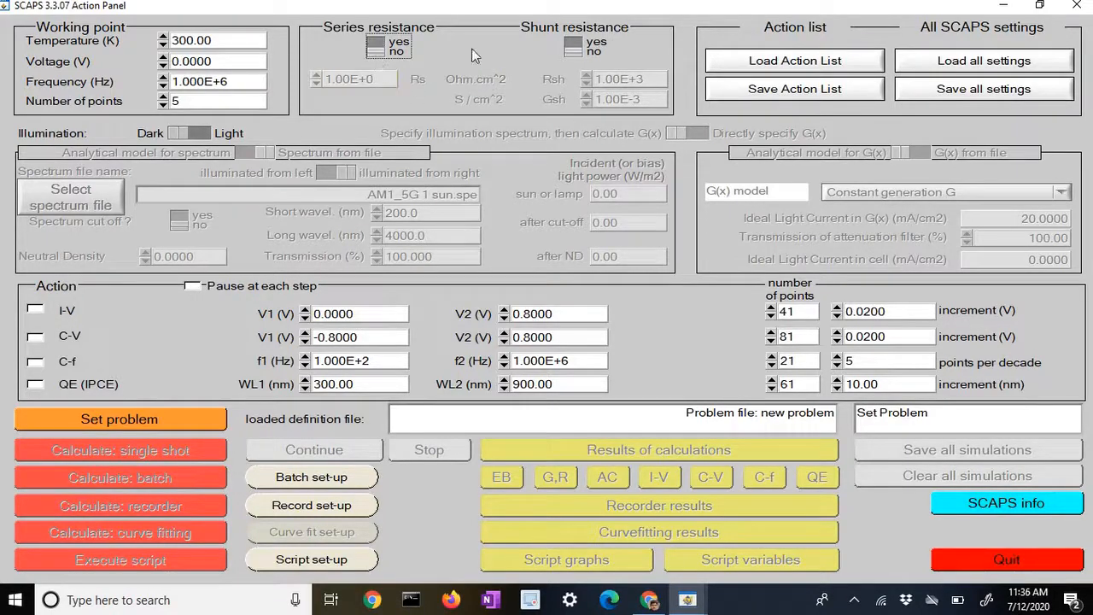
left_click(576, 48)
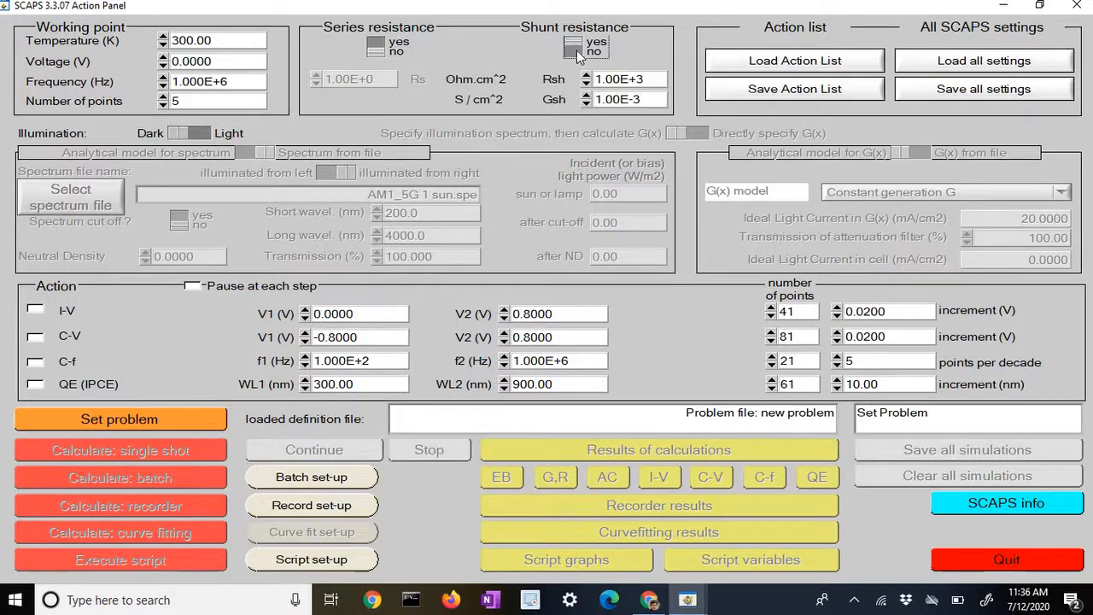
left_click(576, 52)
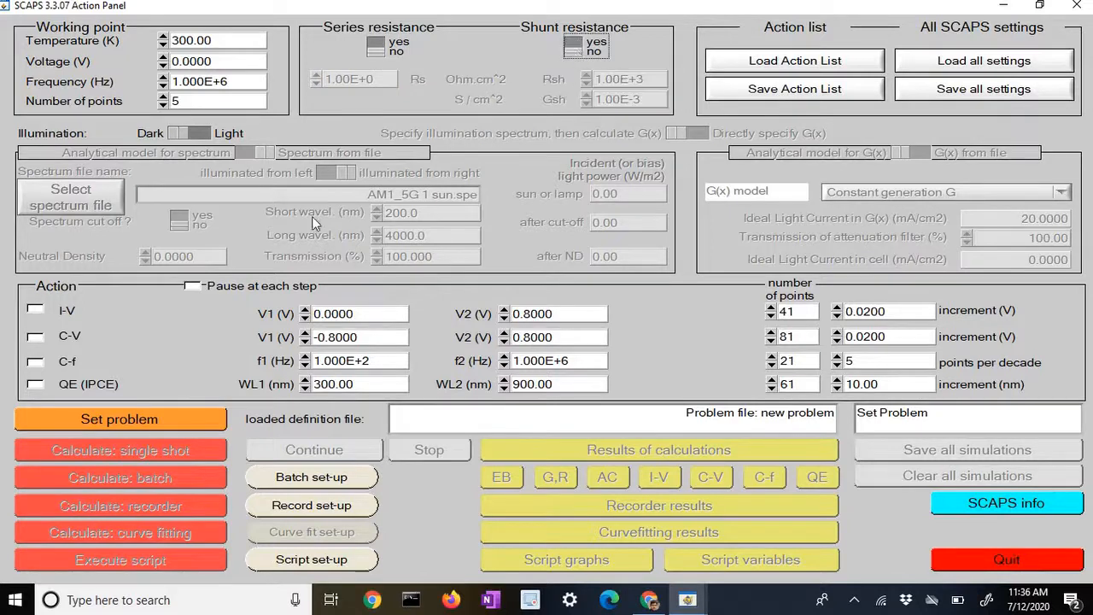
Step: Switch the illumination to light and leave I-V as the only enabled calculation action
left_click(205, 134)
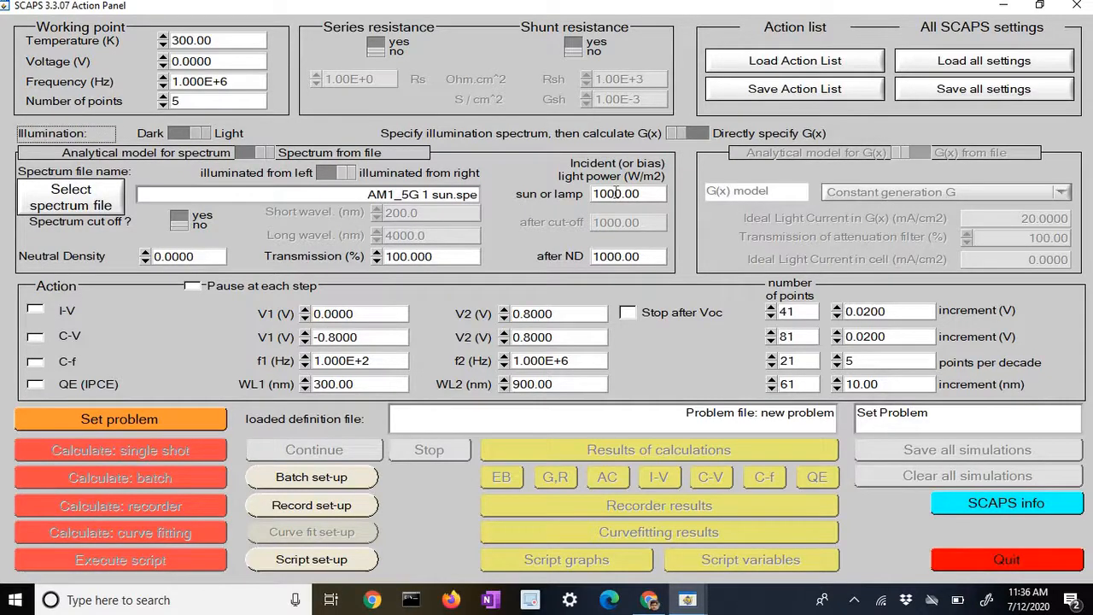
left_click(39, 309)
left_click(38, 338)
left_click(38, 363)
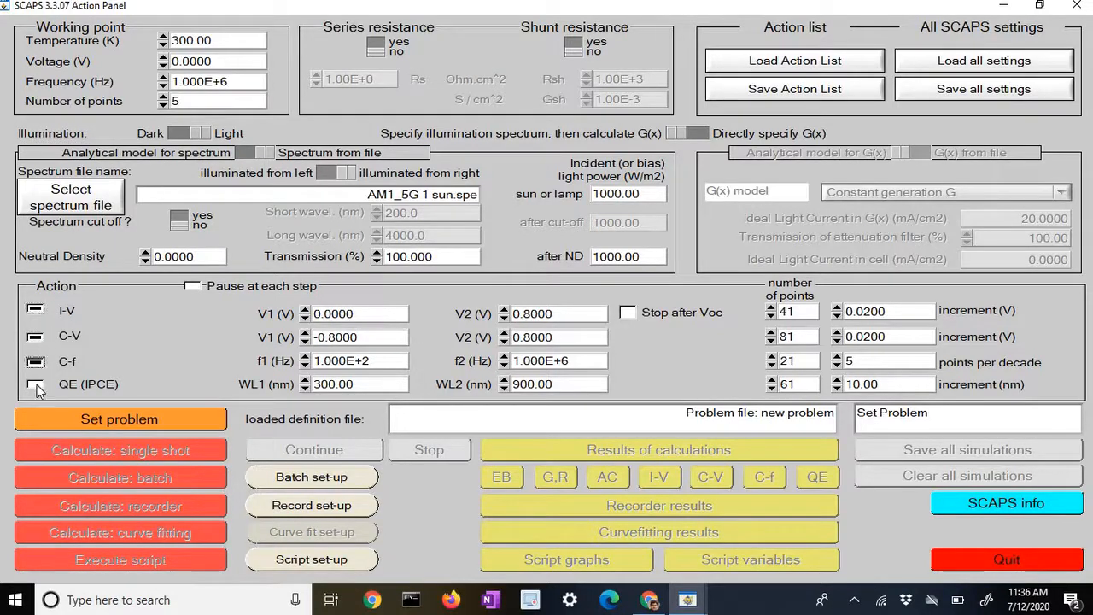
left_click(36, 362)
left_click(37, 338)
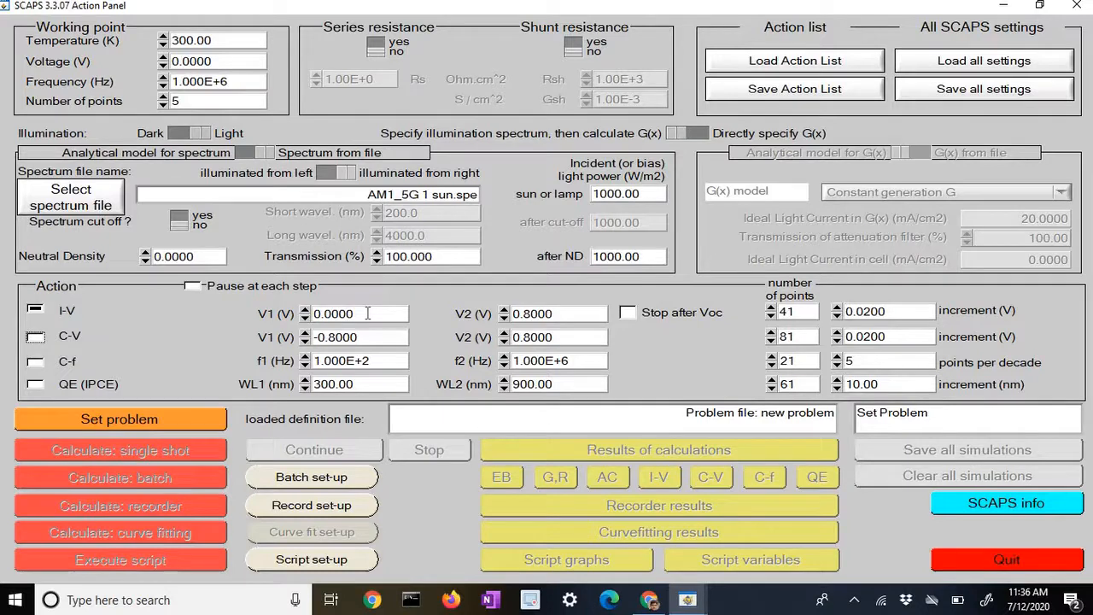
Step: Set the I-V sweep's end voltage V2 to 2 V and enable stopping after Voc
left_click(538, 313)
mouse_move(554, 313)
left_mouse_down()
mouse_move(521, 313)
mouse_move(532, 313)
left_mouse_up()
type("5")
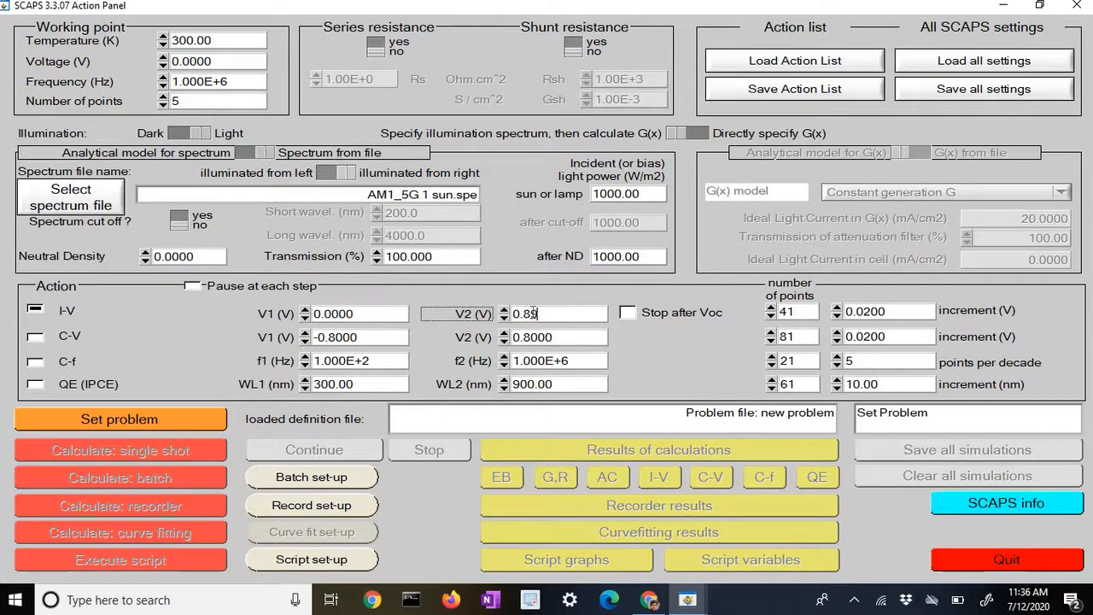
key("BackSpace")
key("BackSpace")
type("9")
left_click_drag(543, 316, 513, 314)
left_click(538, 314)
type("2")
left_click(633, 313)
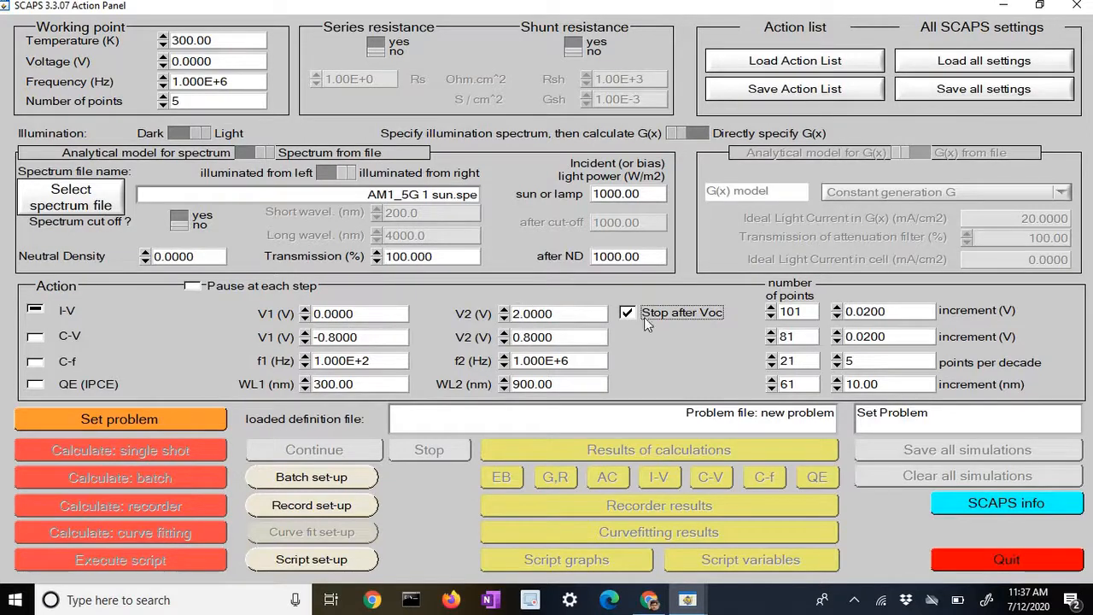
left_click_drag(564, 313, 513, 314)
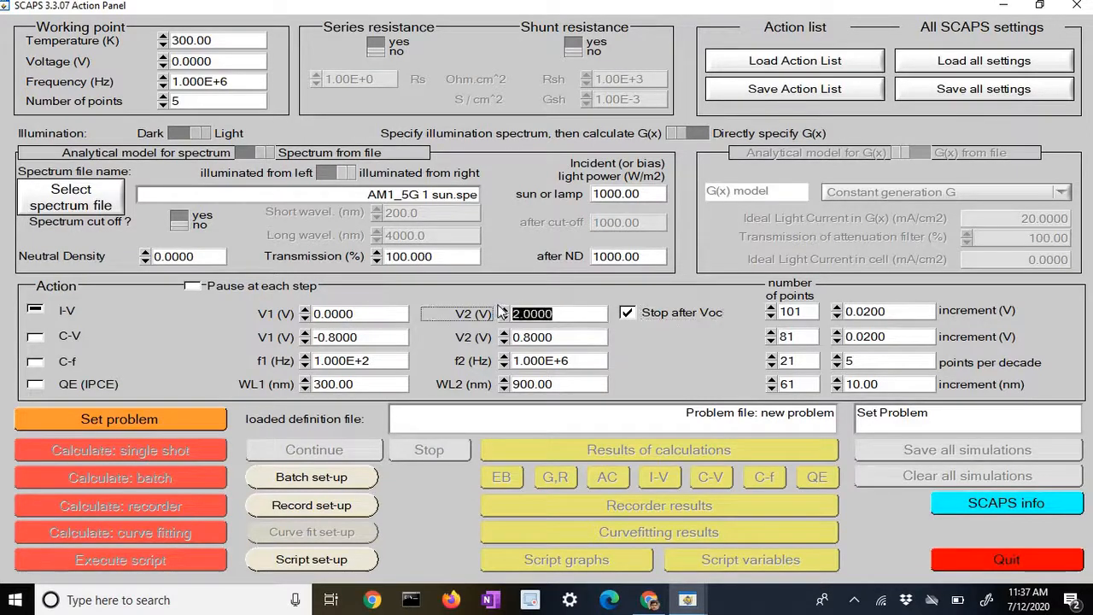
type("1")
double_click(516, 310)
type("2")
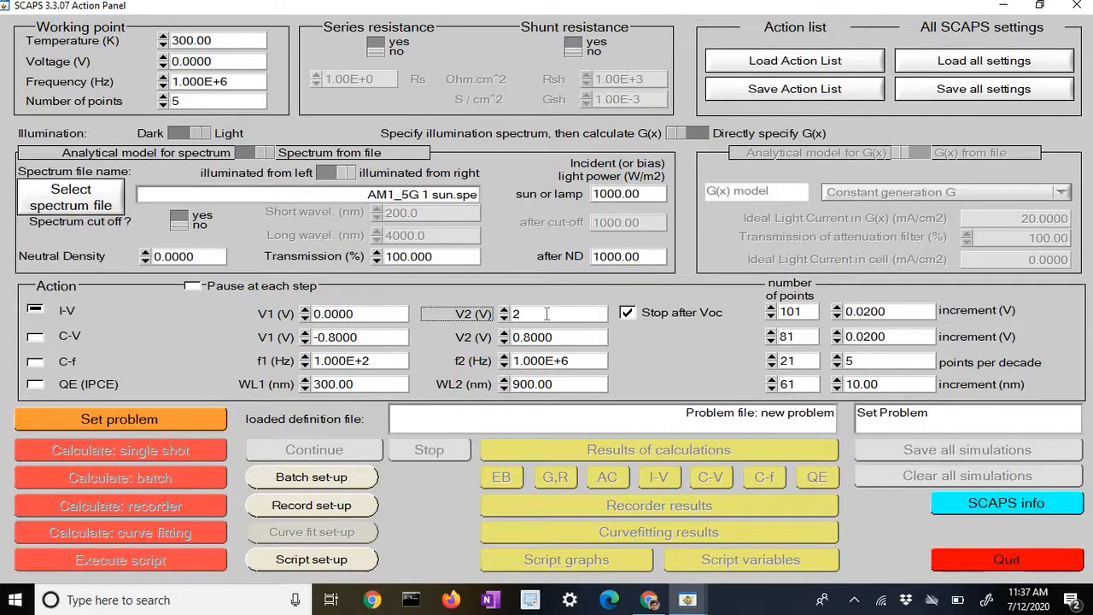
left_click(199, 352)
Step: Open the solar cell problem definition and add a first layer named CZTS with the default material properties
left_click(176, 428)
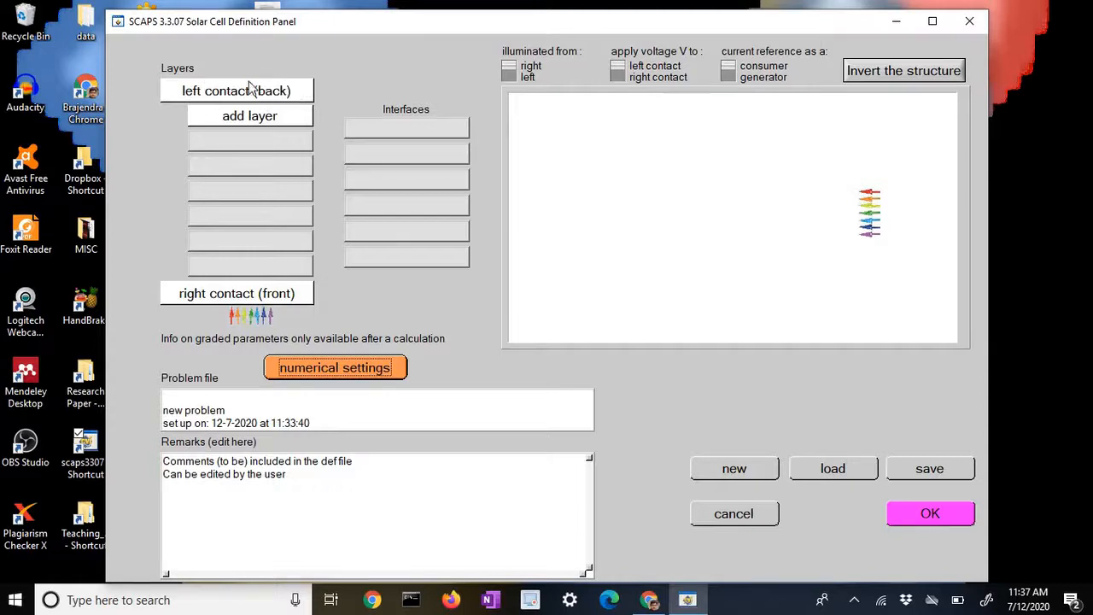
left_click(298, 93)
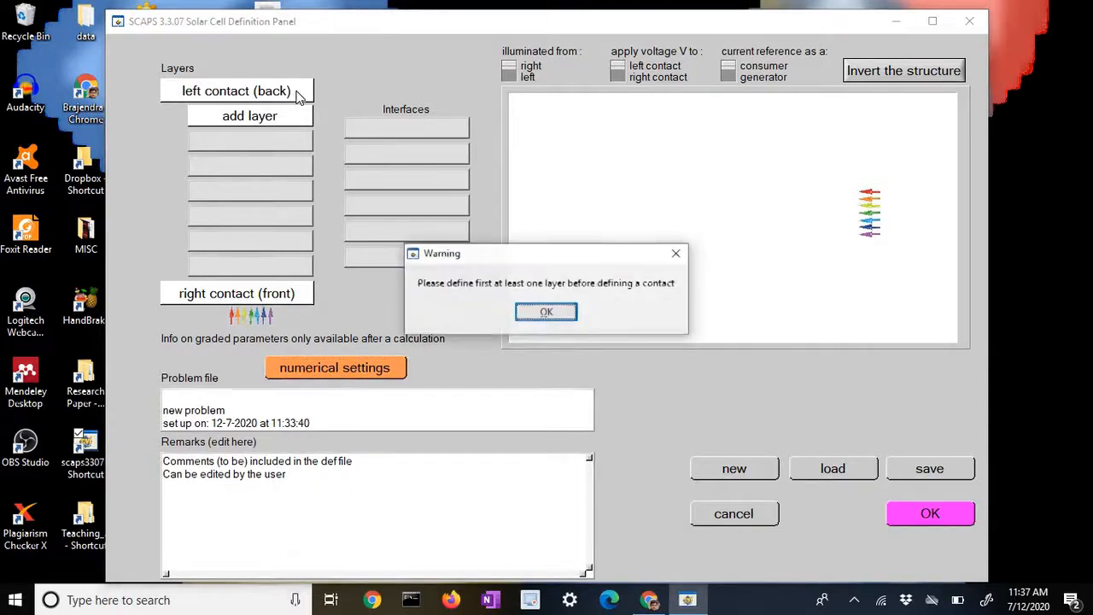
left_click(674, 255)
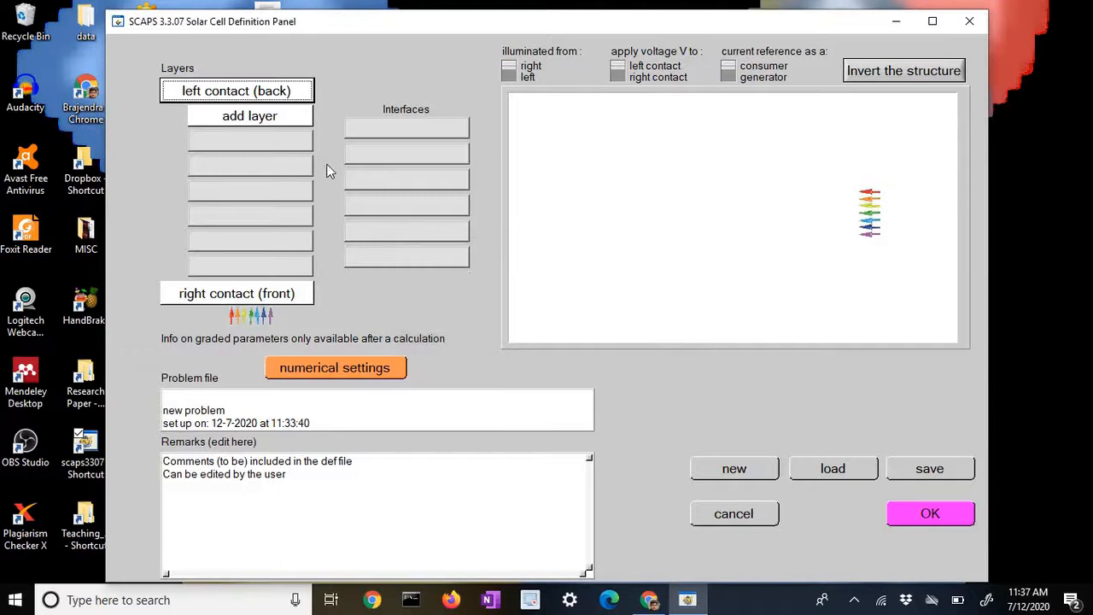
left_click(293, 118)
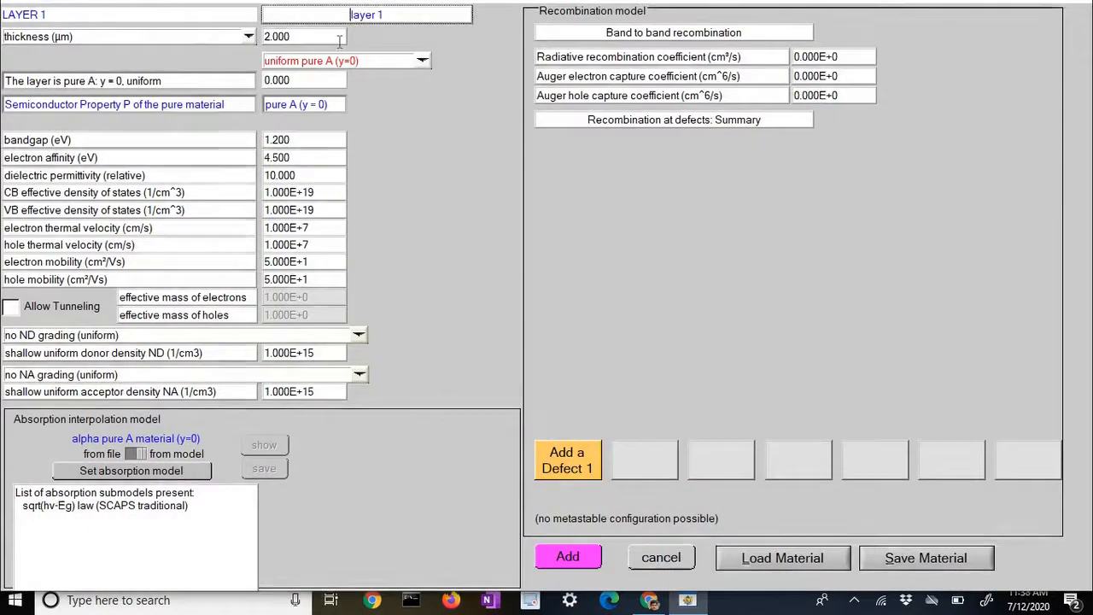
left_click_drag(410, 12, 317, 7)
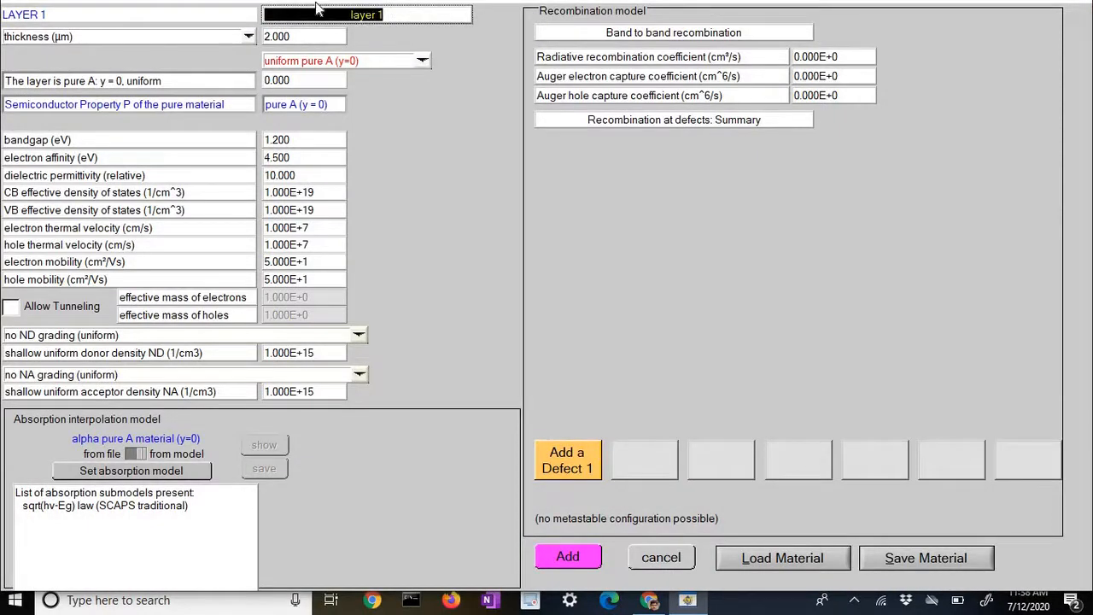
type("CZTS")
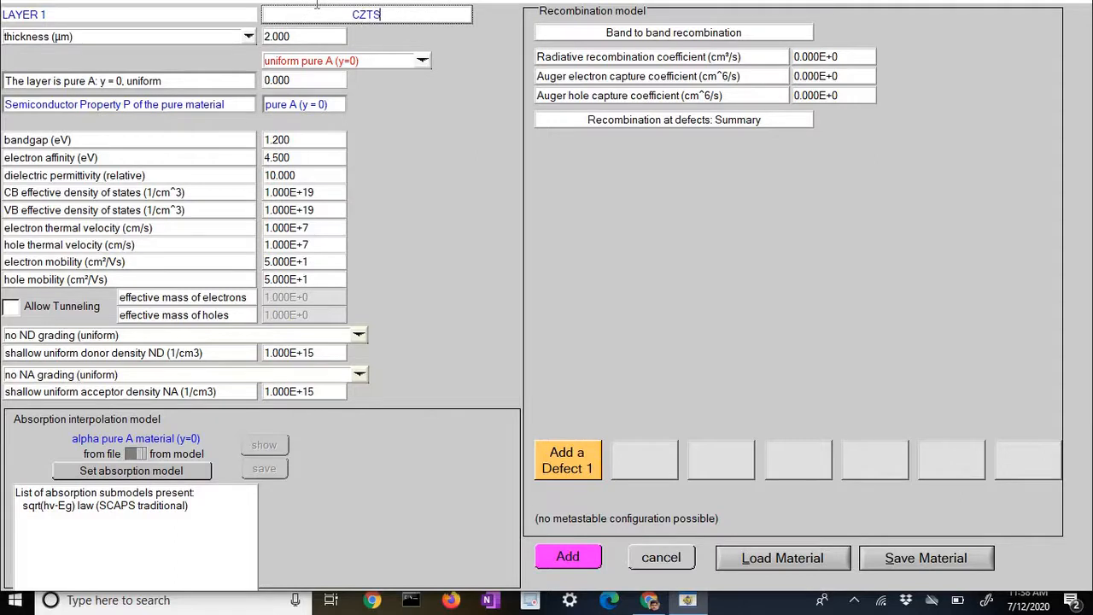
left_click(581, 557)
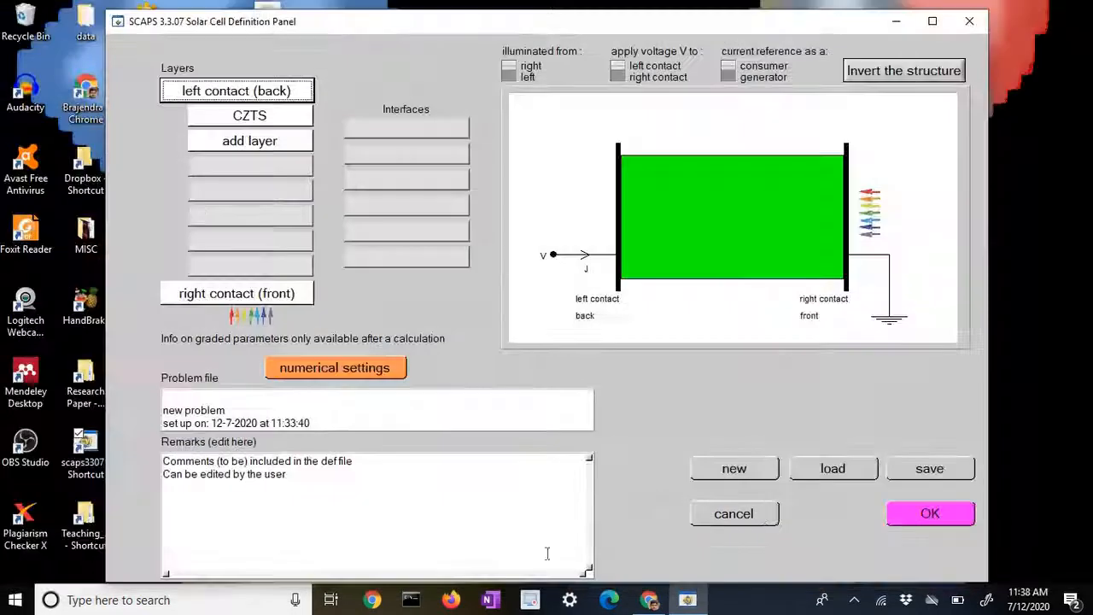
Step: Set the CZTS layer's thickness to 1.5 µm and accept the layer
left_click(293, 123)
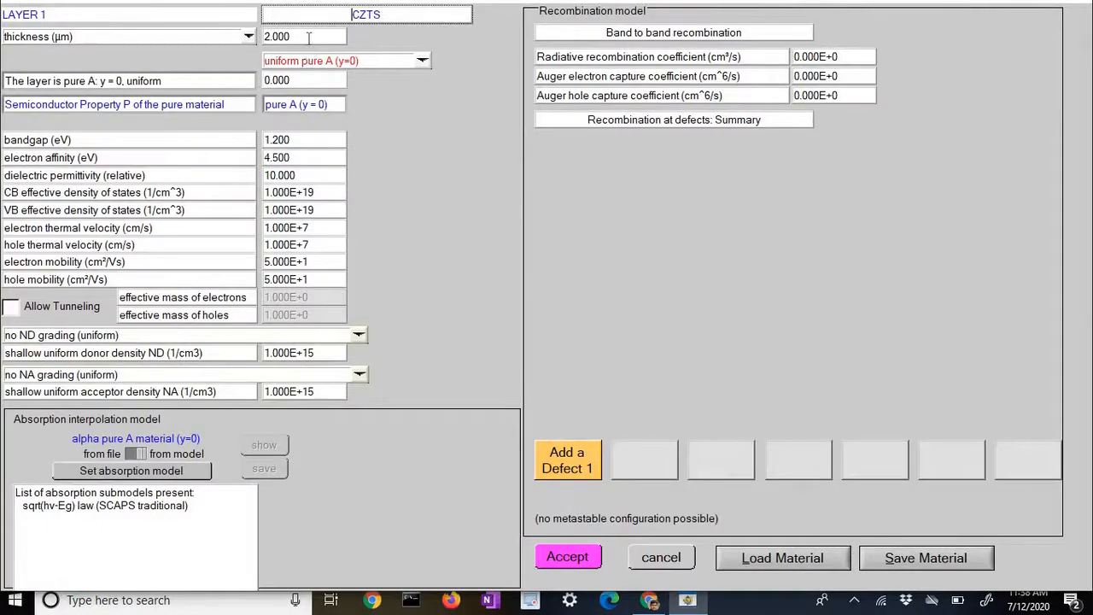
left_click_drag(309, 38, 249, 39)
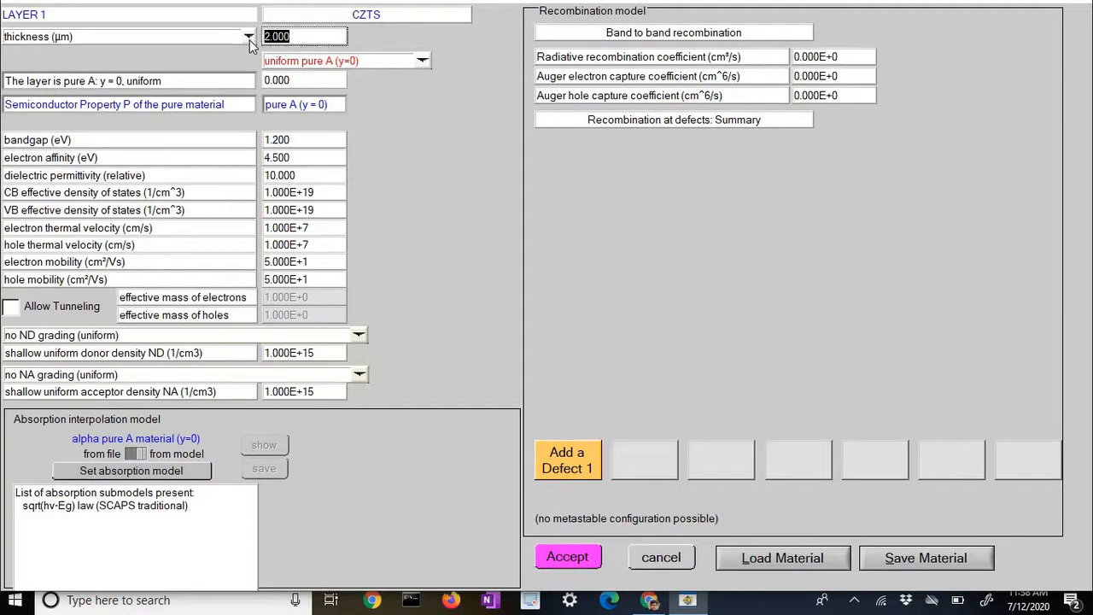
type("1.5")
left_click(571, 560)
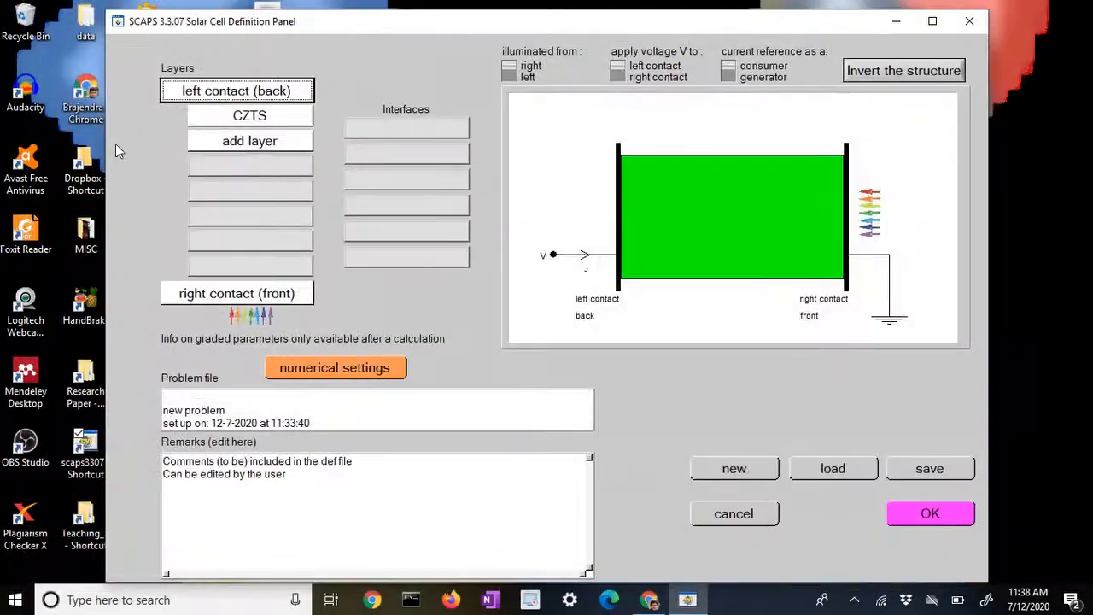
Step: Create a second layer named CdS with its thickness unit in nm and a thickness of 40 nm
left_click(268, 147)
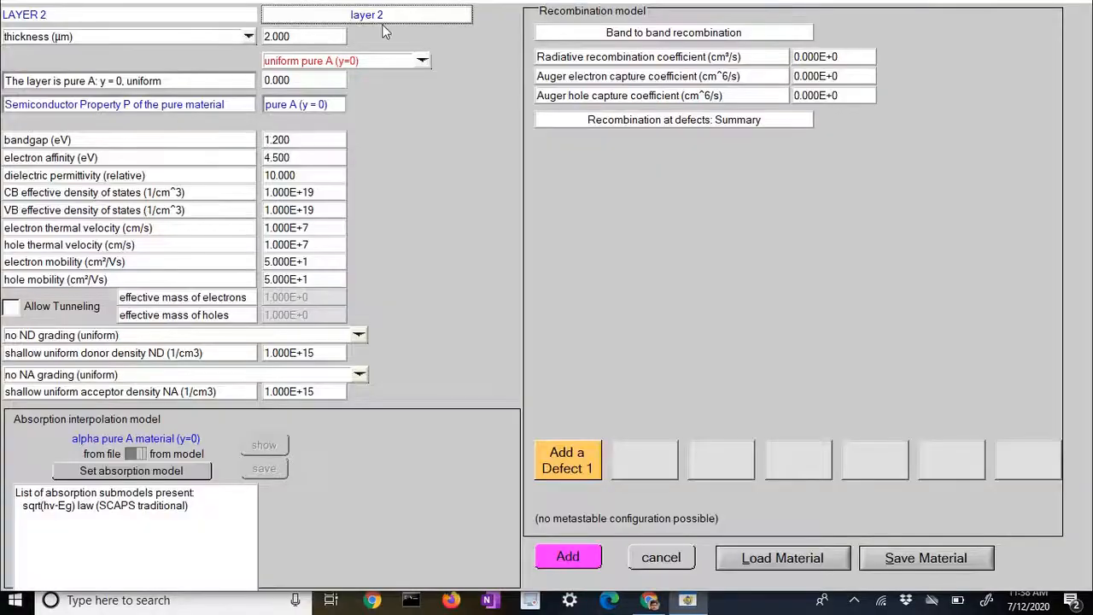
double_click(345, 12)
key("BackSpace")
type("CdS")
key("Tab")
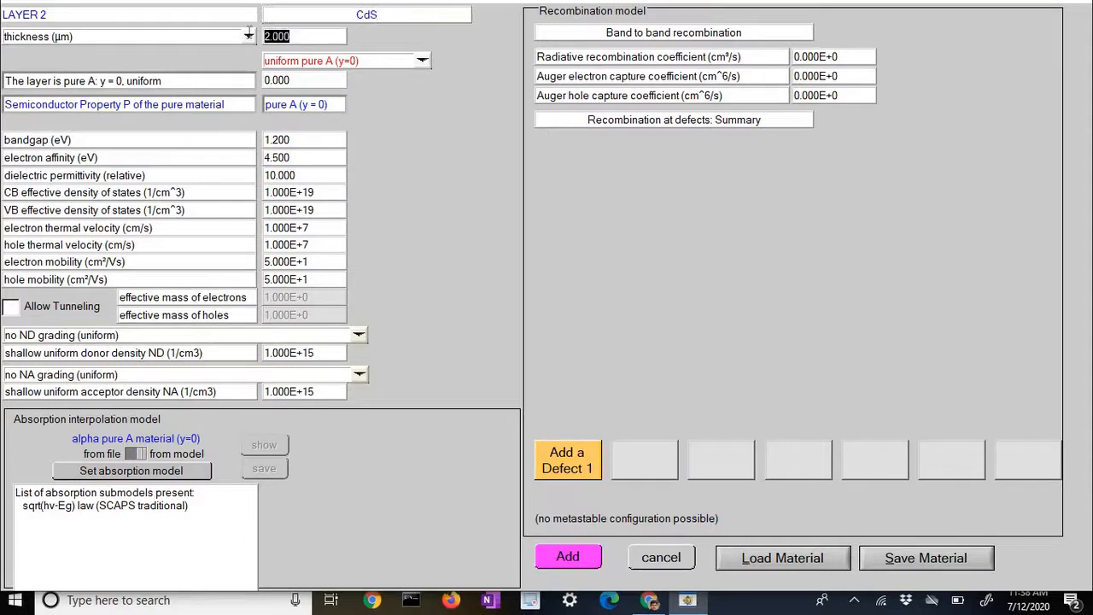
left_click(227, 37)
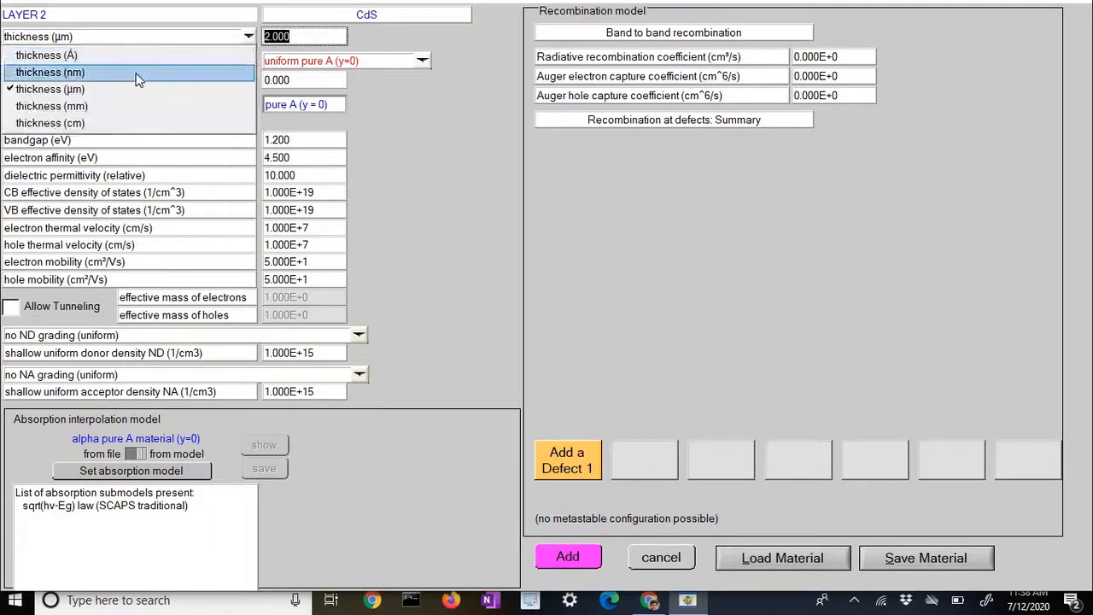
left_click(133, 72)
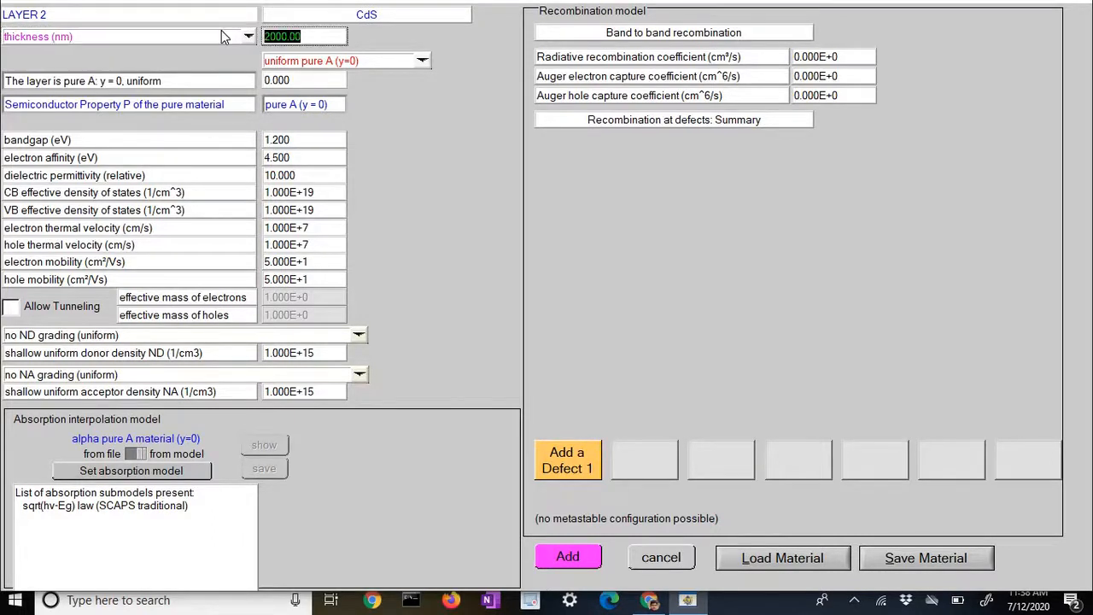
type("40")
Step: Set the CdS layer's bandgap to 2.27 eV
left_click_drag(298, 141, 245, 139)
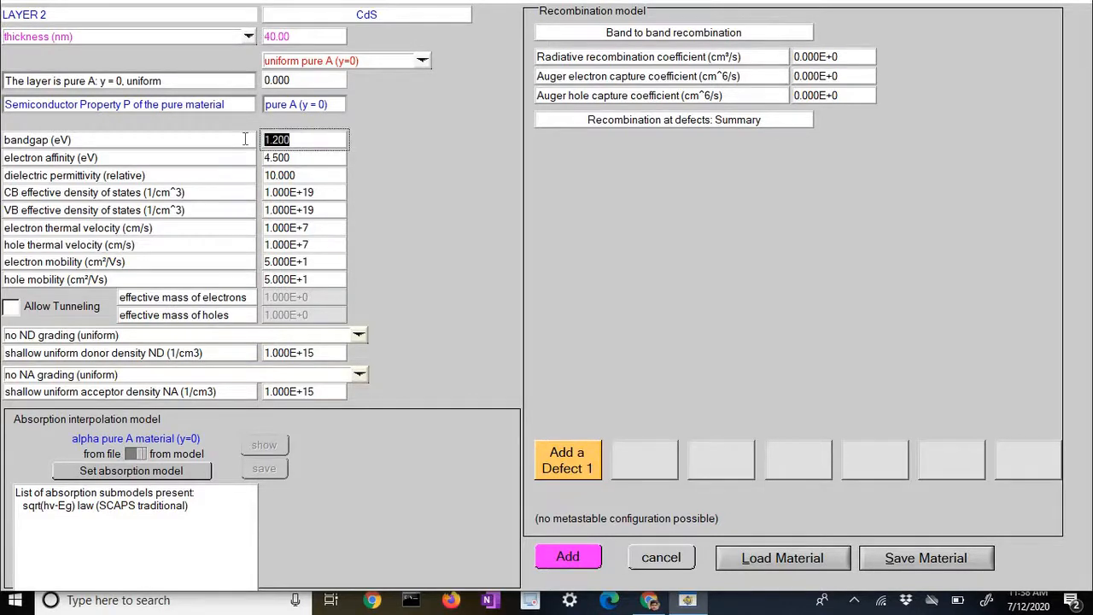
type("2.27")
left_click(301, 157)
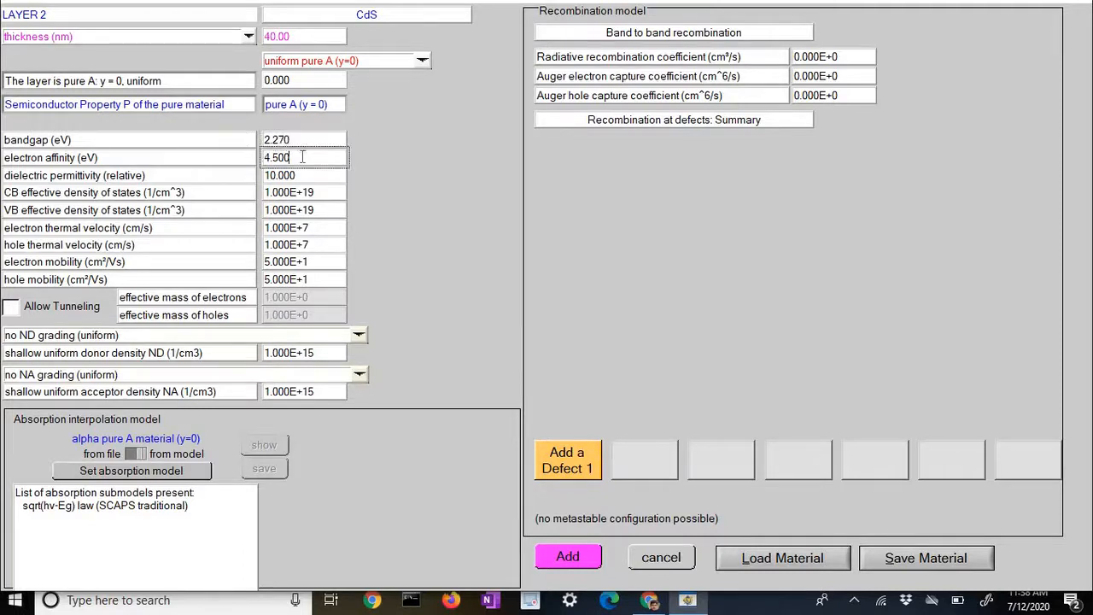
Step: Set the CdS layer's shallow uniform donor density ND to 1E+17 and its acceptor density NA to 0 per cm³
left_click(340, 354)
left_click(331, 392)
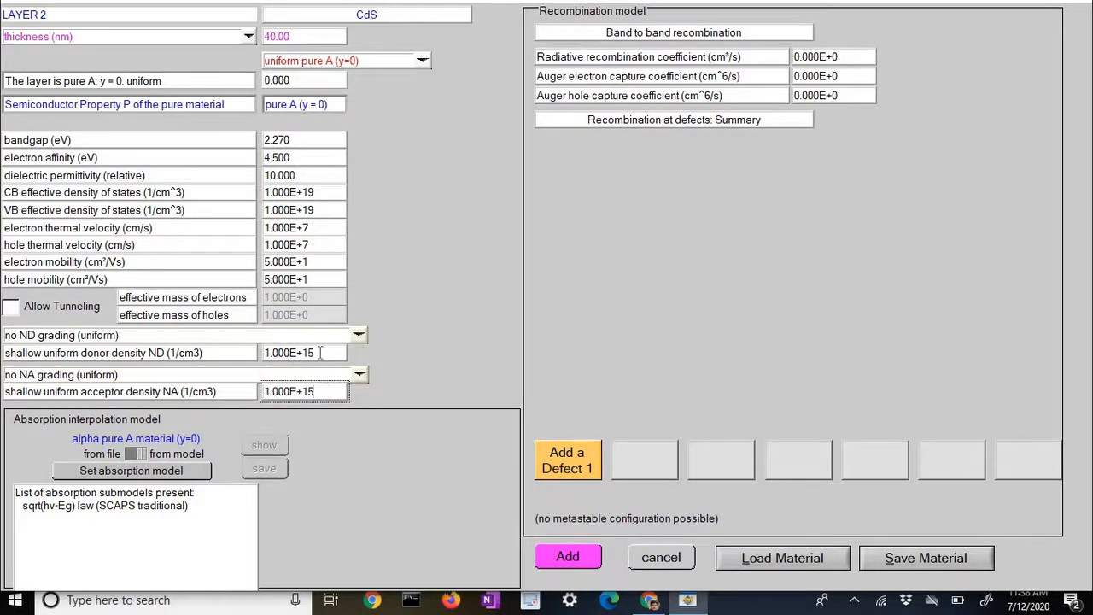
left_click(318, 353)
type("6")
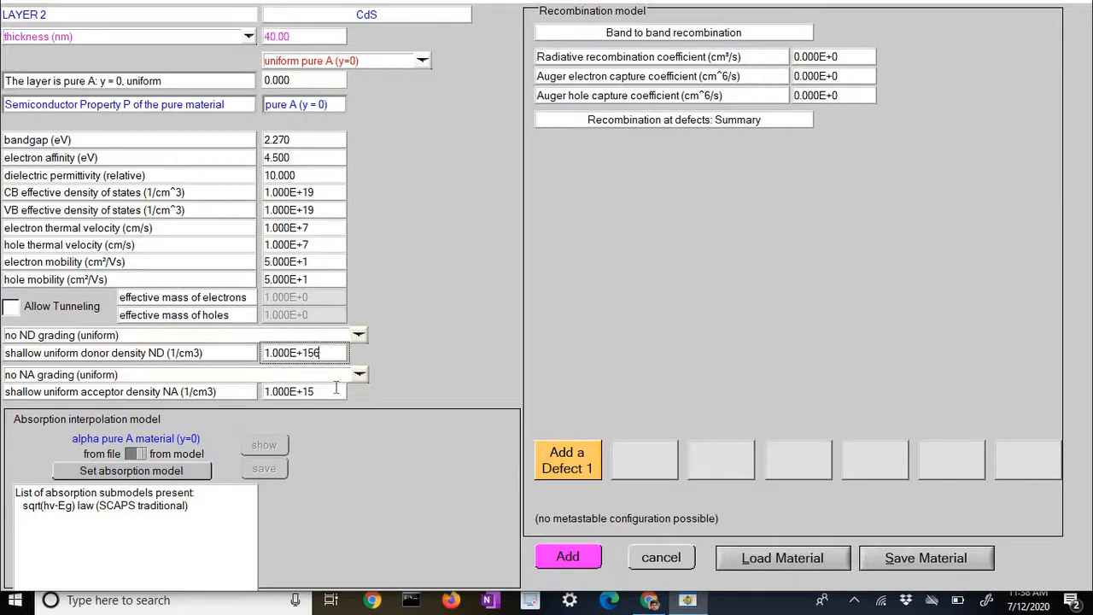
key("BackSpace")
key("BackSpace")
type("7")
left_click(324, 392)
left_click_drag(312, 392, 239, 392)
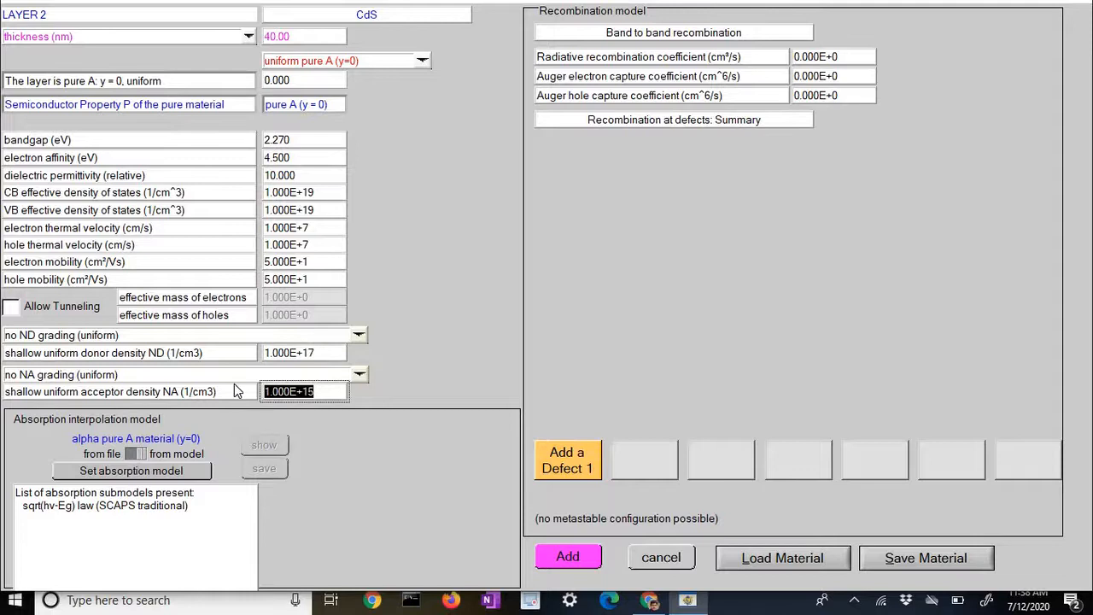
type("0")
key("Tab")
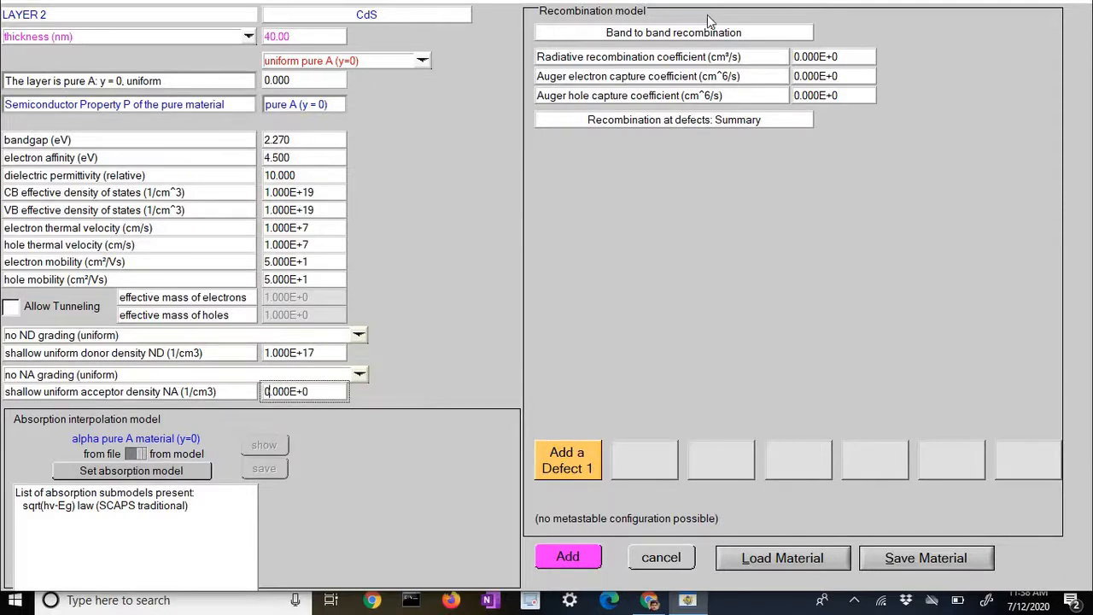
Step: Look at the defect properties for the CdS layer, discard the defect, and add the layer to the cell structure
left_click(572, 468)
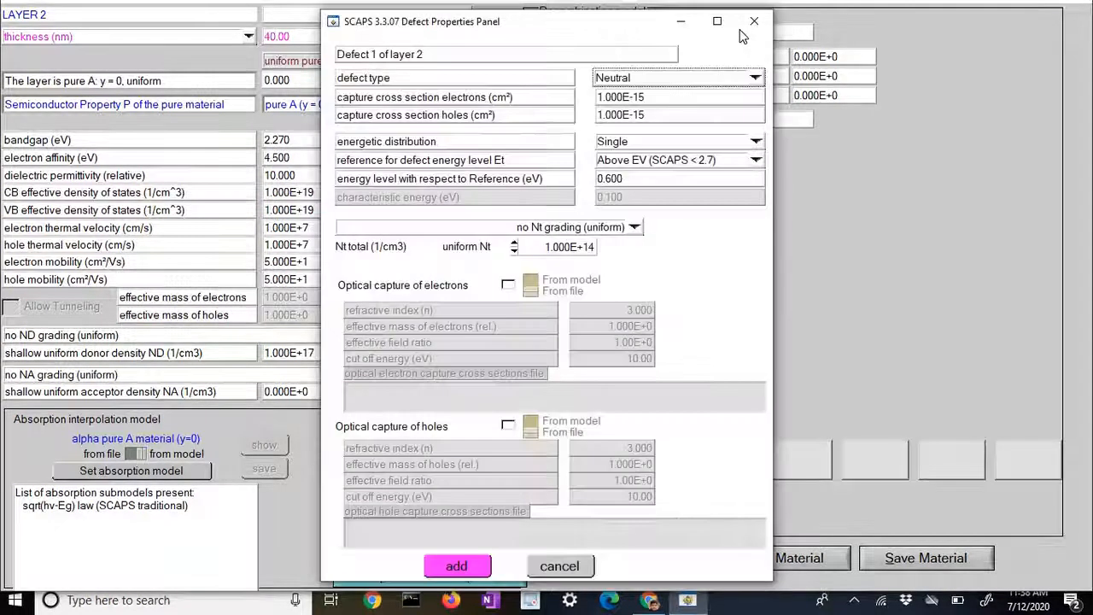
left_click(578, 559)
left_click(568, 557)
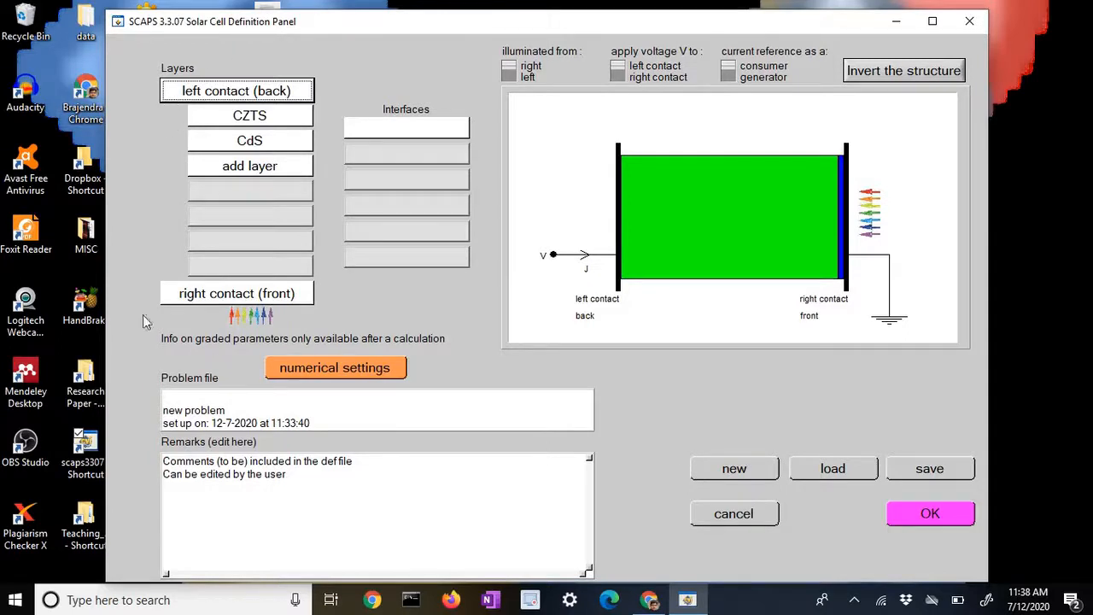
Step: Set the left (back) contact to flat bands and accept its contact properties
left_click(275, 87)
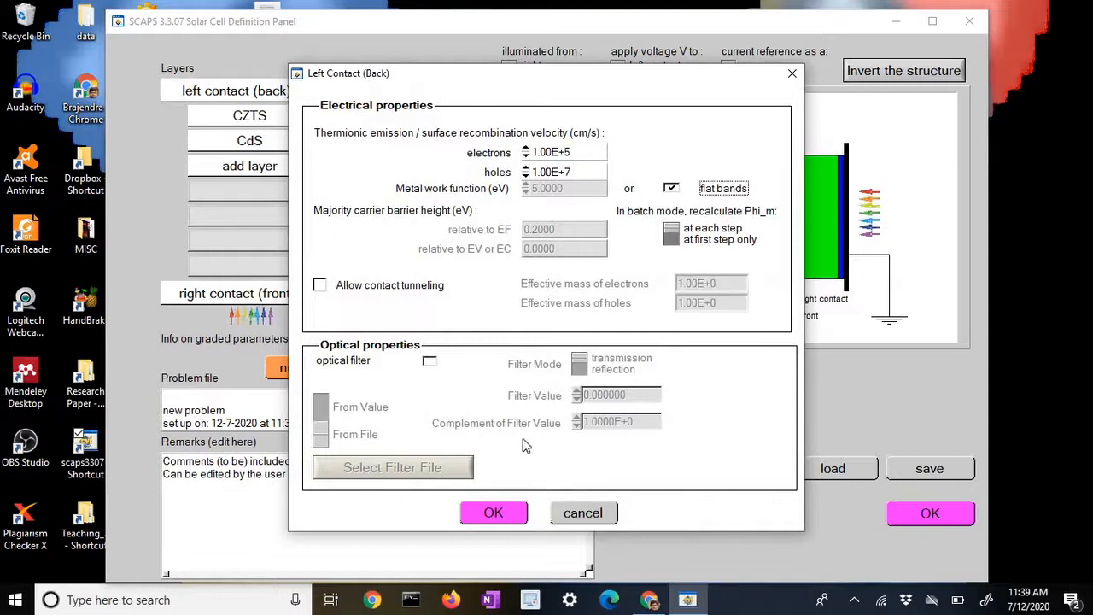
left_click(504, 513)
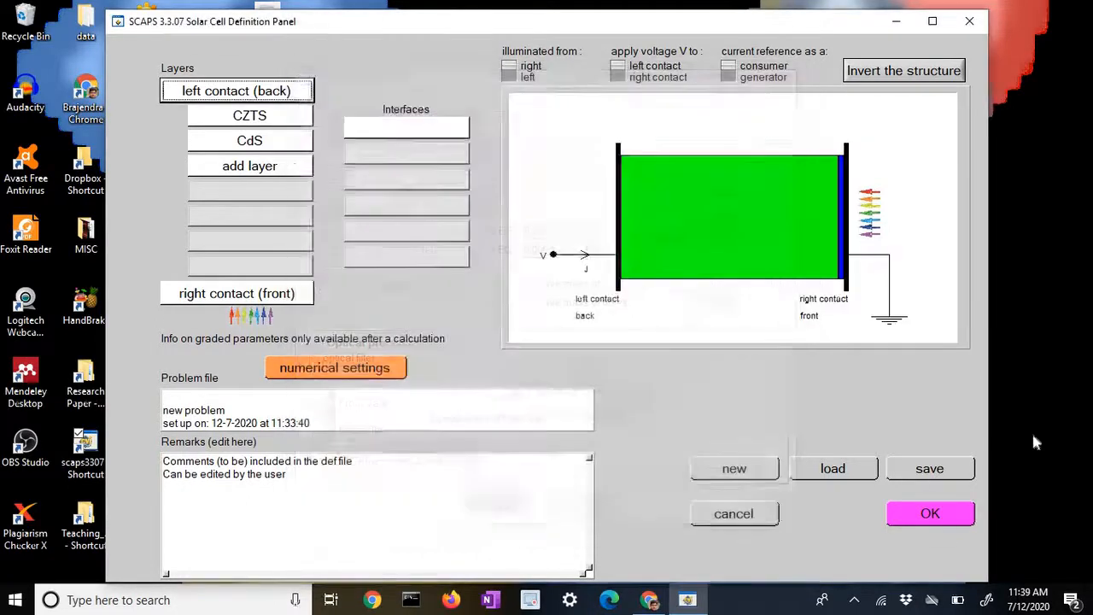
Step: Save the problem definition on the Desktop under the file name Testedeviceproperty
left_click(964, 465)
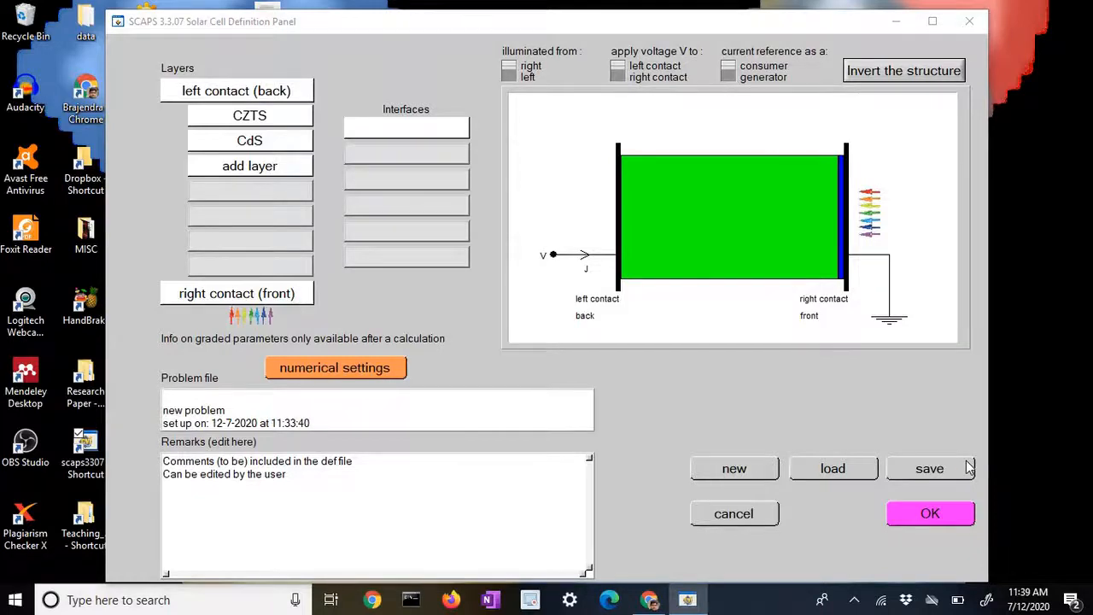
left_click(361, 249)
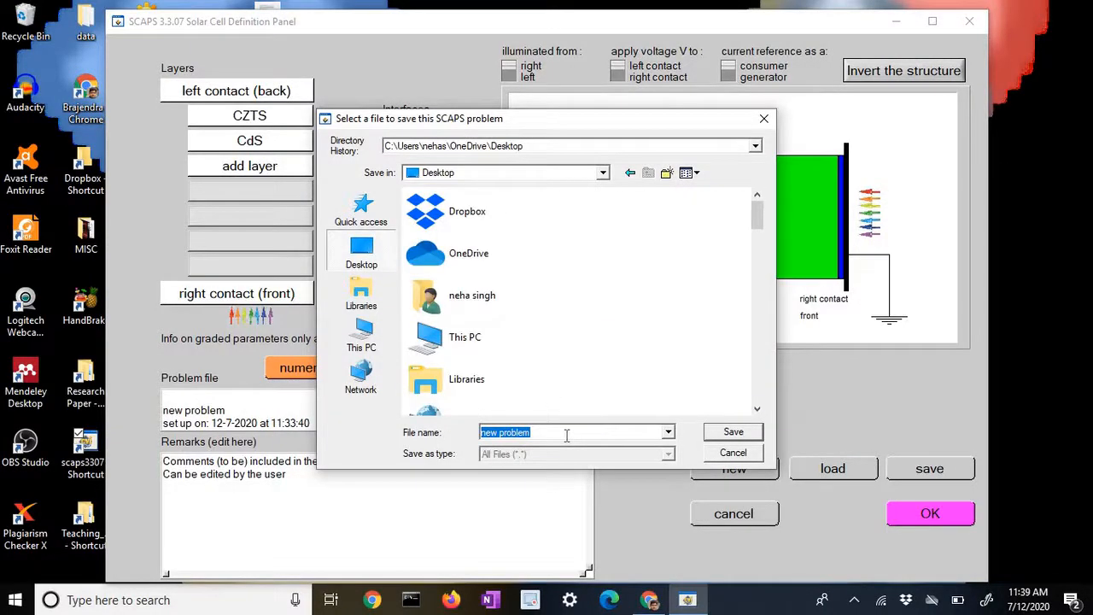
type("Testproperty")
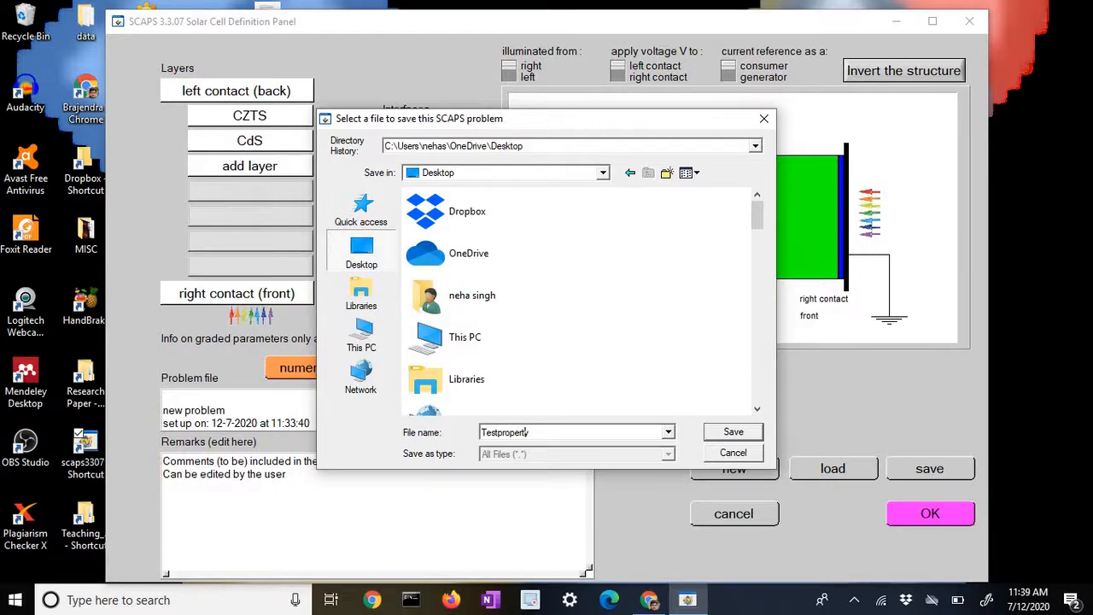
type("device")
key("BackSpace")
type("de")
key("Return")
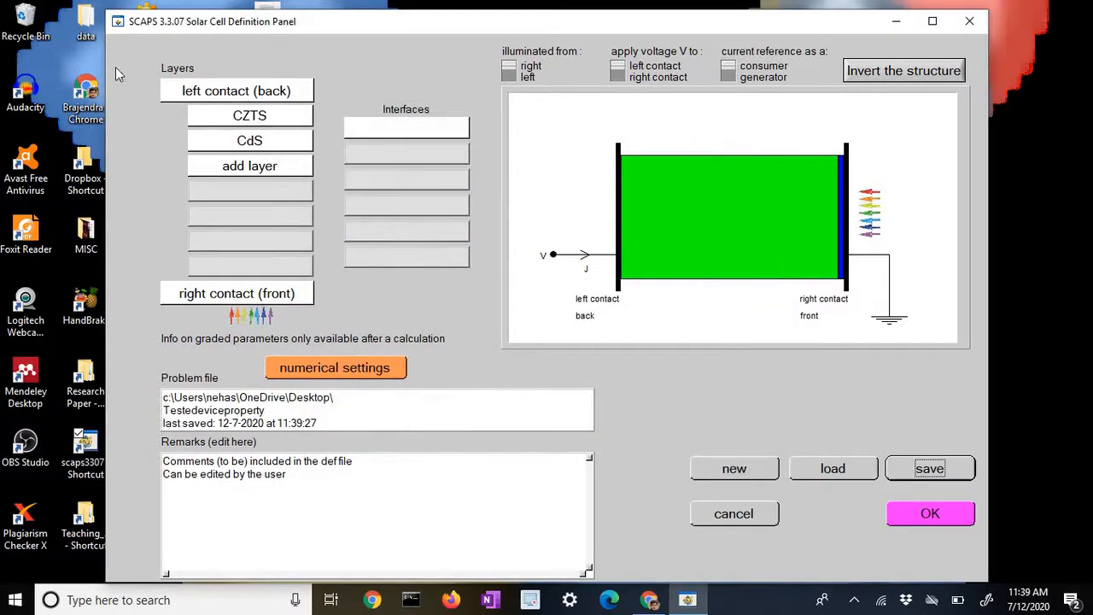
Step: Choose to save the CZTS layer's pure A material including its thickness, shallow doping and SRH recombination information
left_click(271, 112)
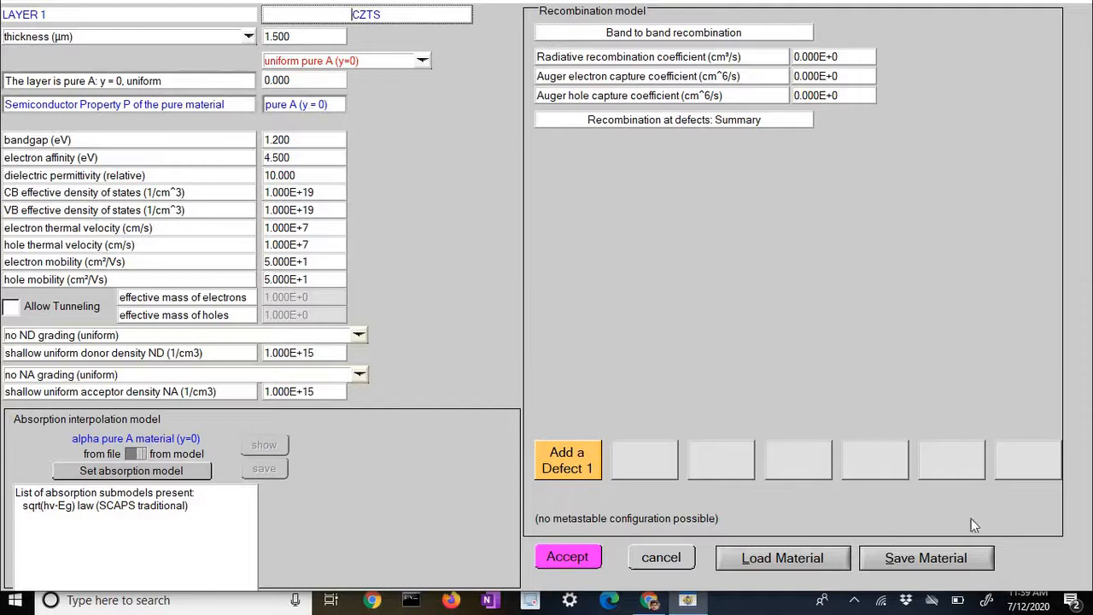
left_click(931, 558)
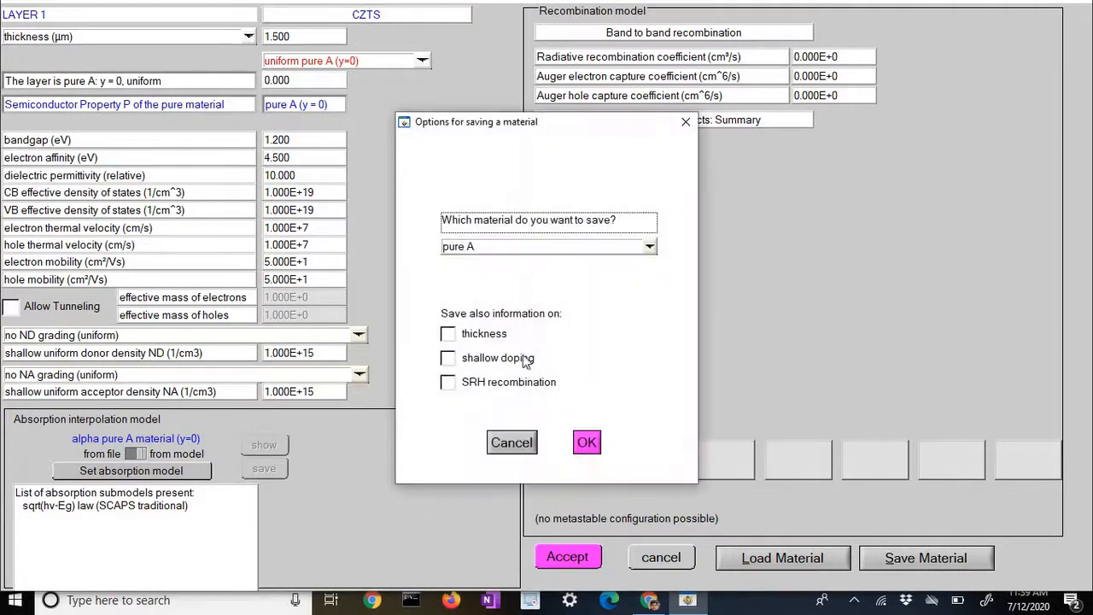
left_click(449, 336)
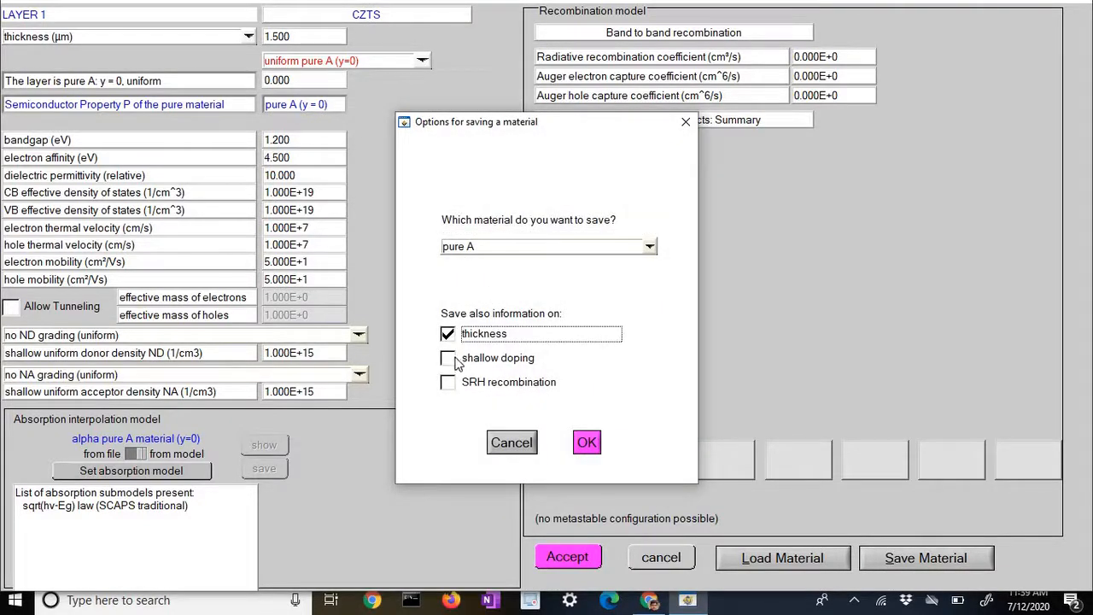
left_click(448, 359)
left_click(449, 384)
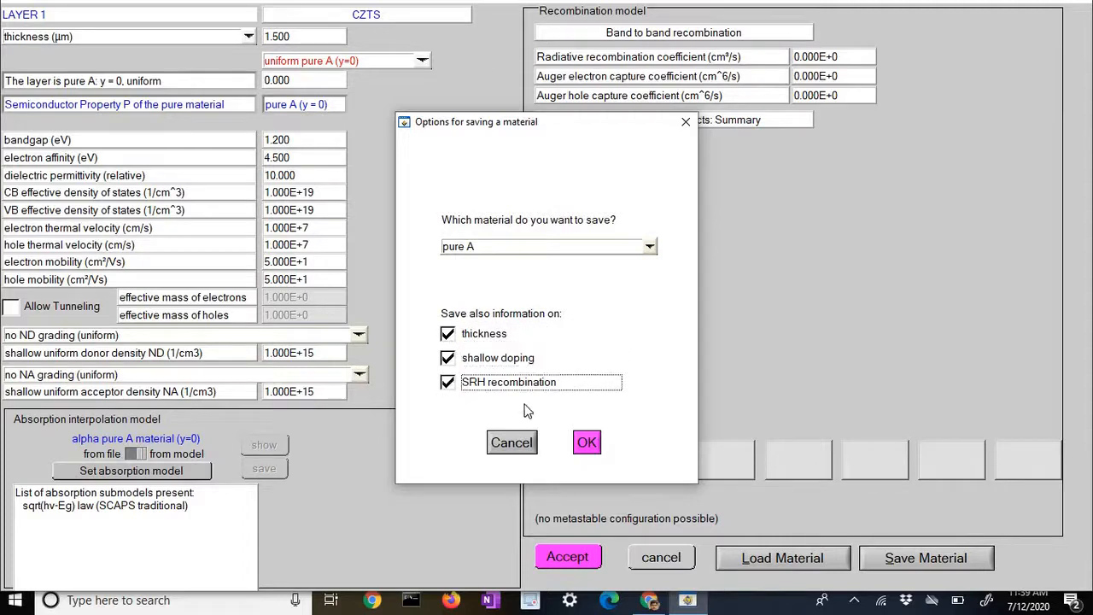
left_click(587, 442)
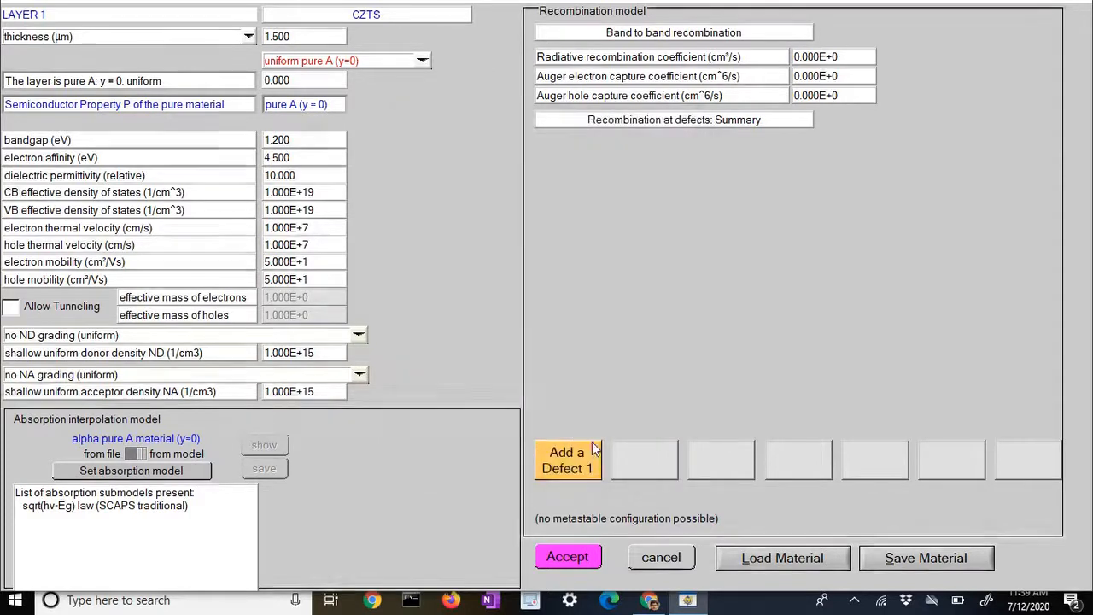
Step: Name the material file CZTS.material and try to save it in Quick access
left_click(361, 210)
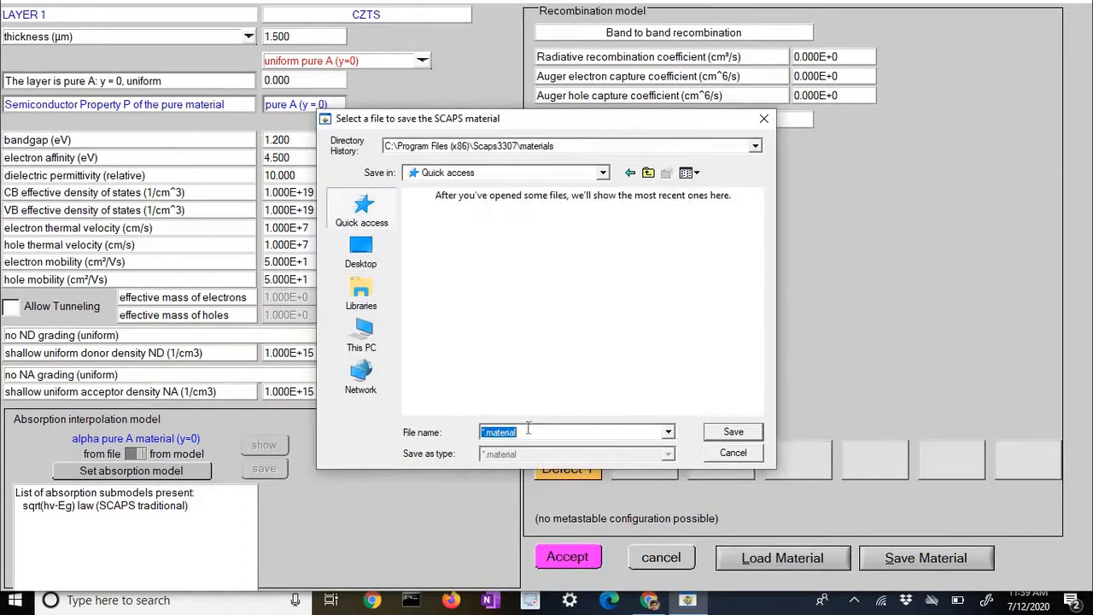
left_click(484, 432)
key("Delete")
key("Delete")
type("CZTS")
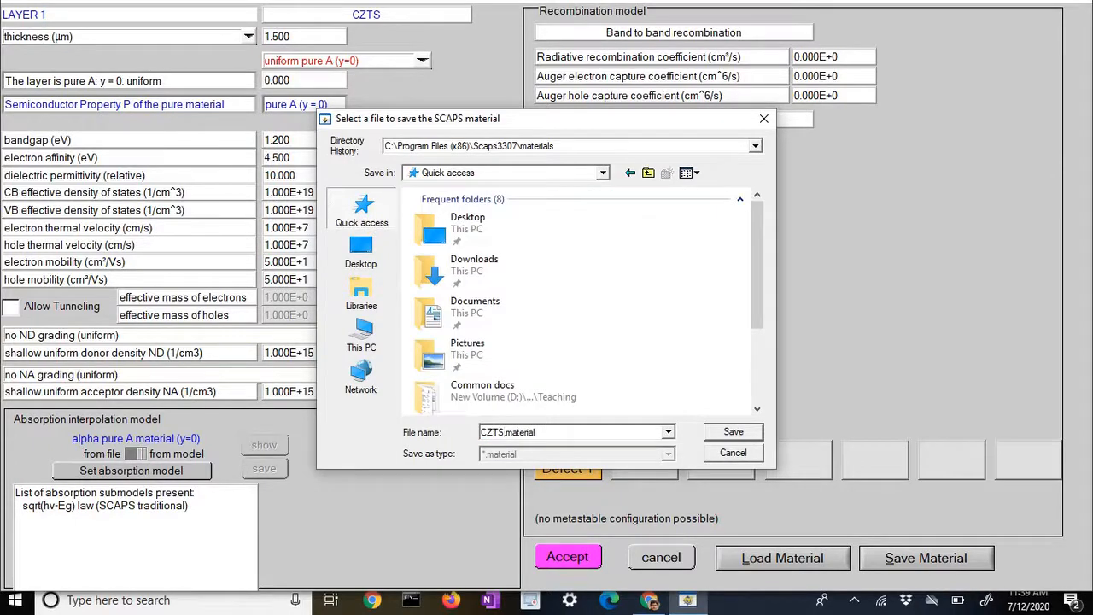
type("Se")
key("BackSpace")
key("BackSpace")
key("BackSpace")
type(".")
left_click(734, 433)
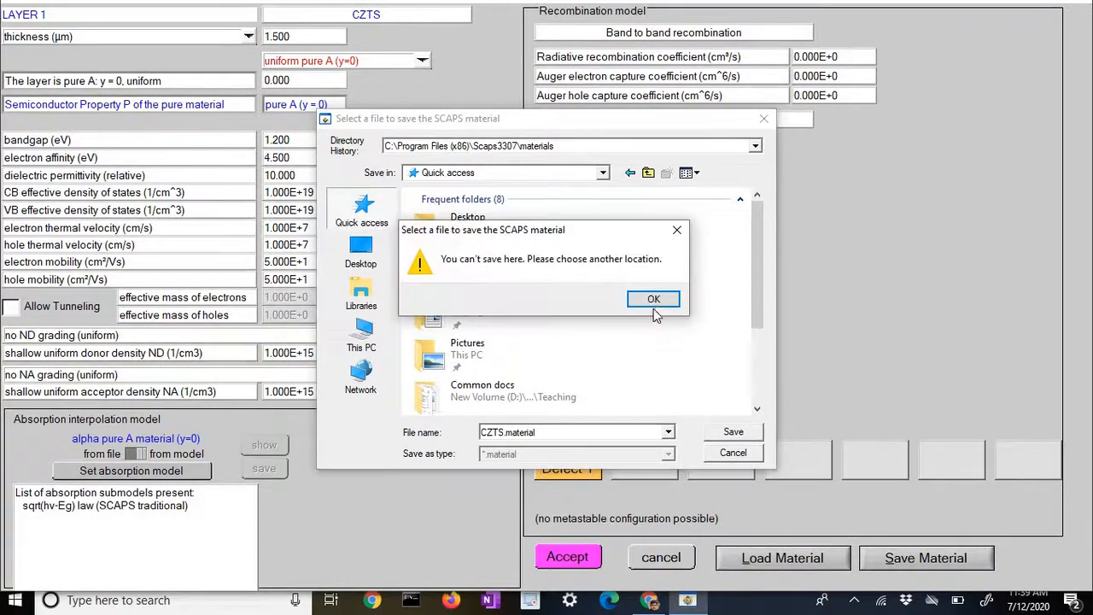
Step: Save the CZTS material file to the Desktop instead and accept the CZTS layer properties
left_click(709, 296)
left_click(374, 250)
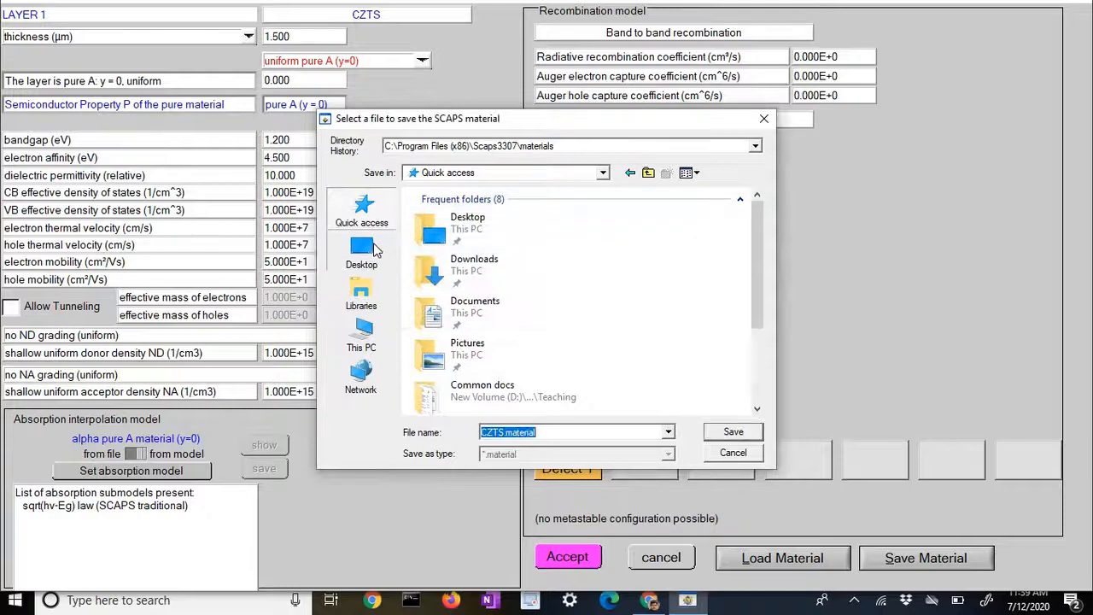
left_click(733, 433)
left_click(581, 444)
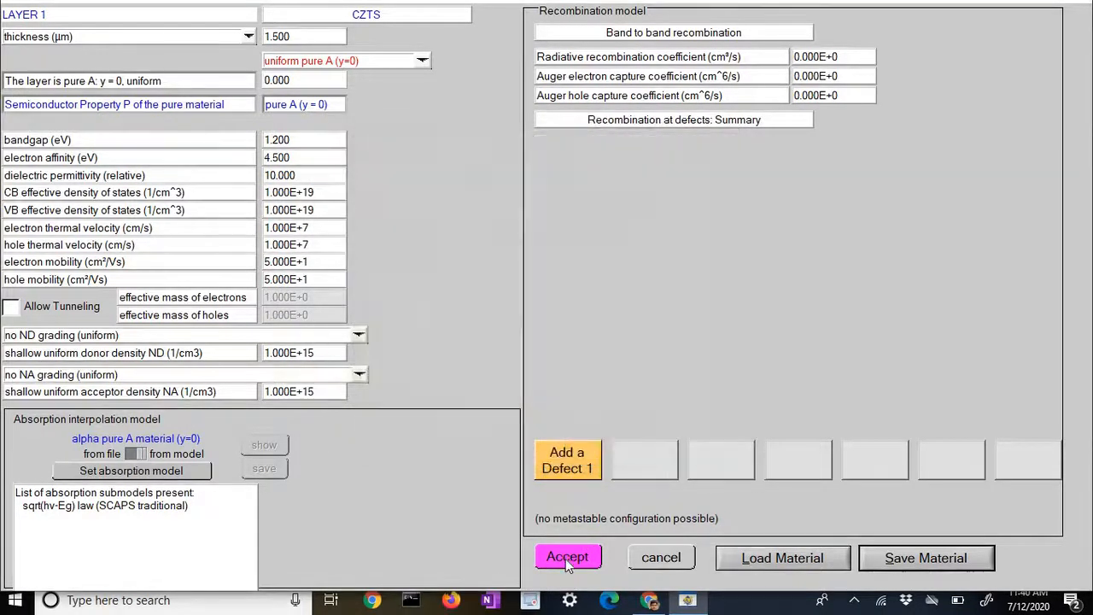
left_click(565, 557)
Step: Confirm the solar cell definition, recheck the problem setup and run the single-shot I-V calculation
left_click(931, 513)
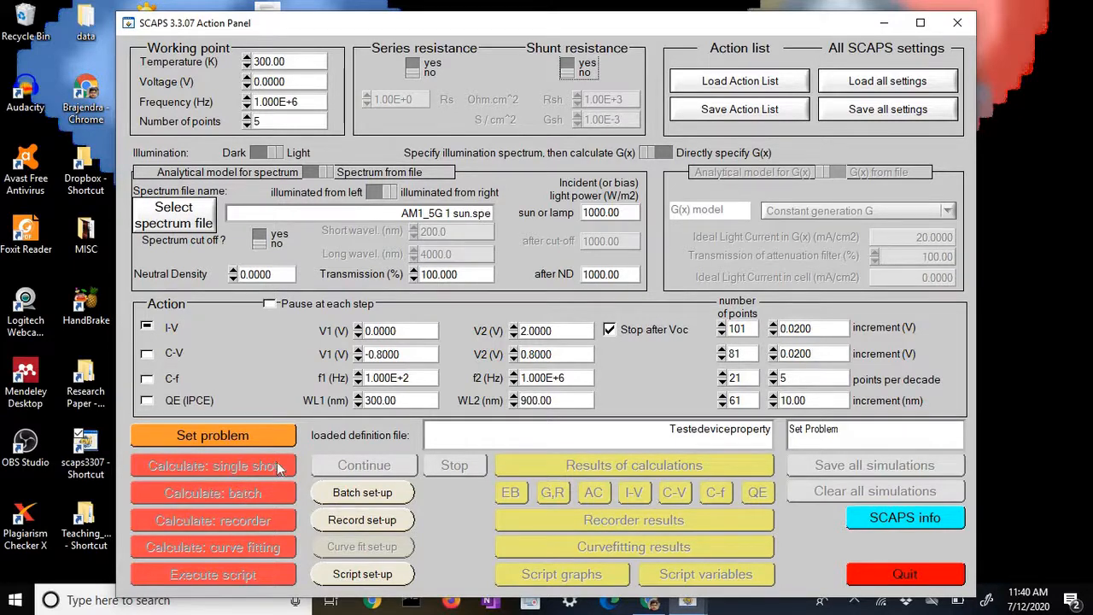
left_click(259, 439)
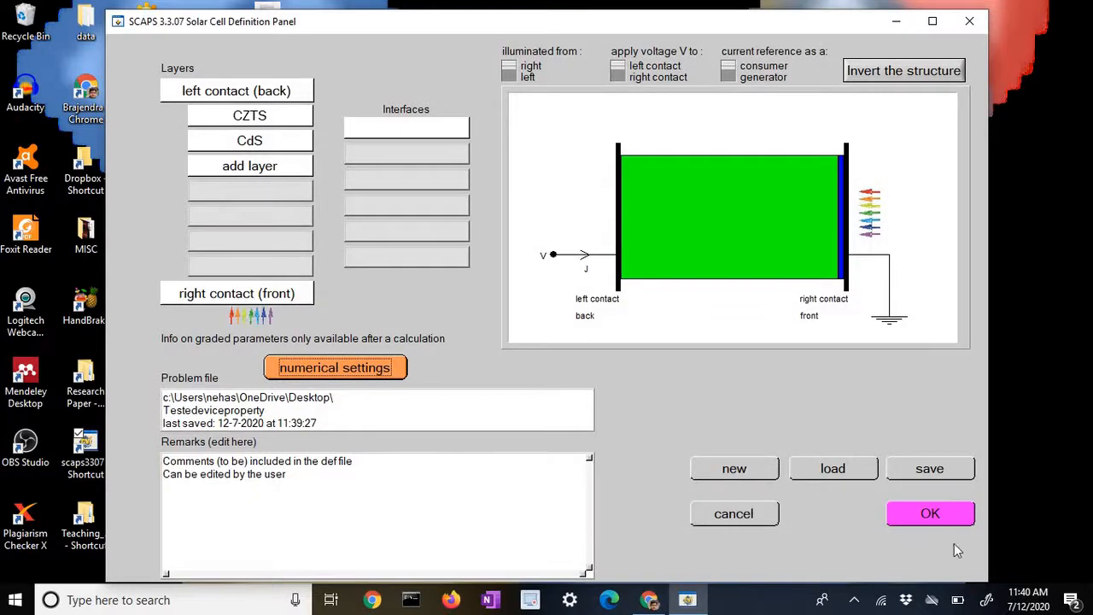
left_click(928, 514)
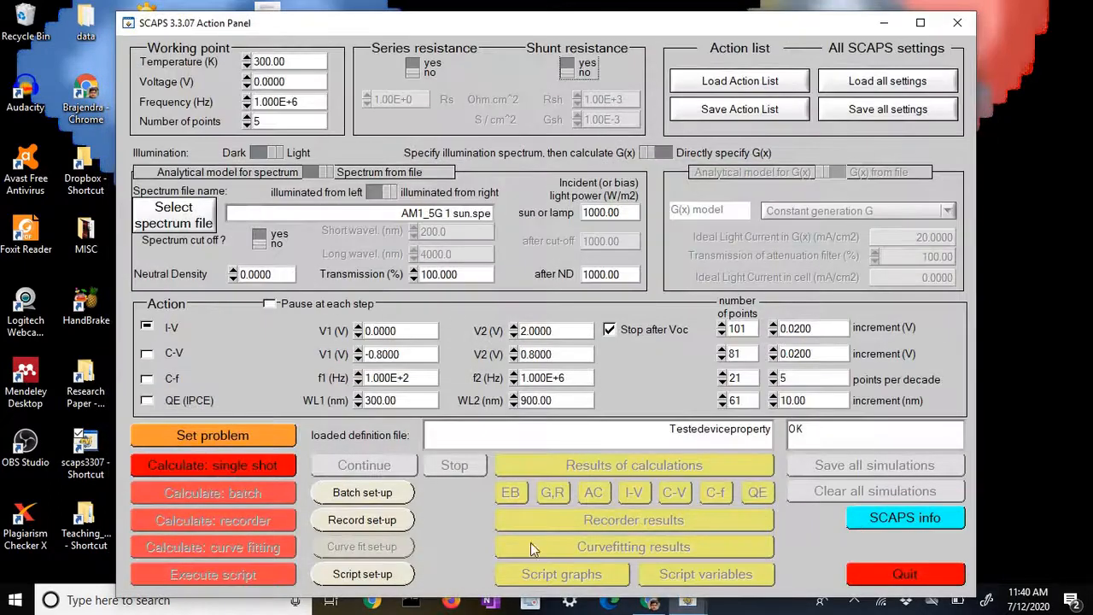
left_click(278, 468)
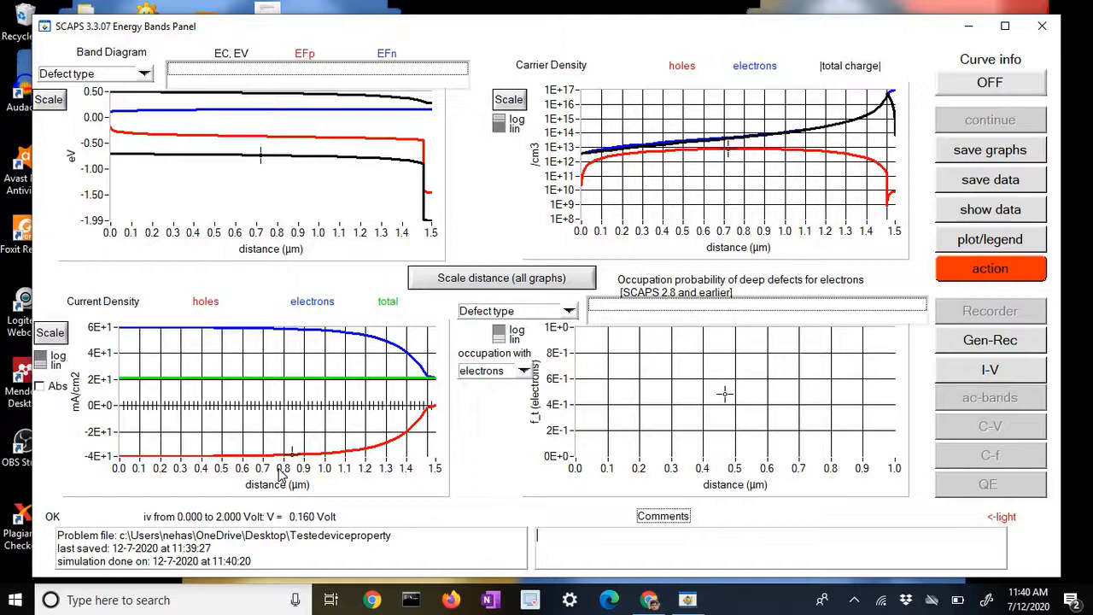
Step: Examine the simulated I-V curve and cell parameters, go back to the energy bands and close the results
left_click(991, 371)
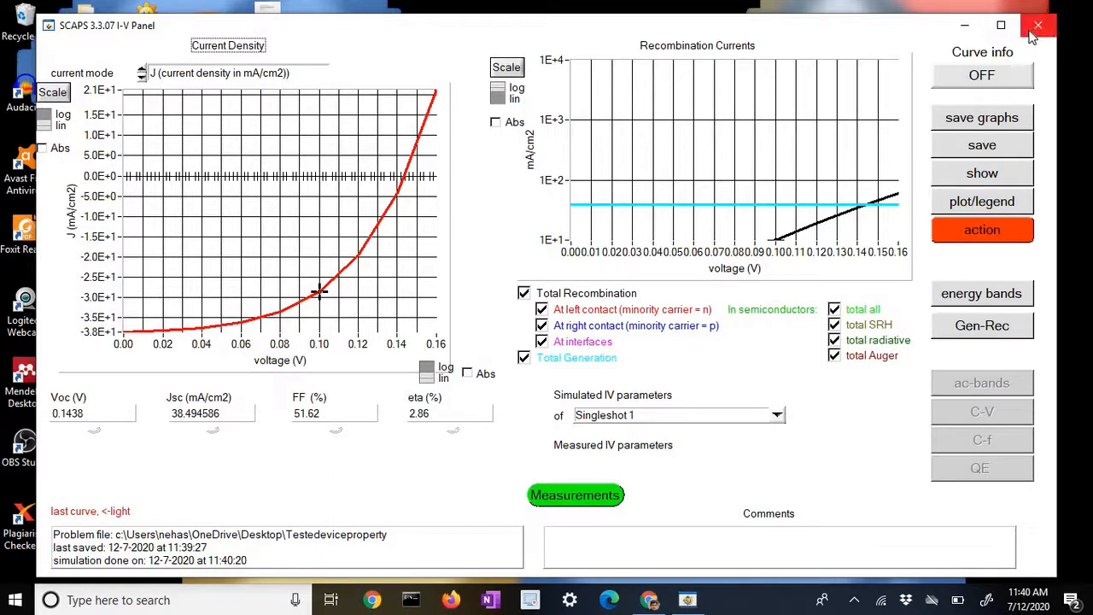
left_click(1006, 299)
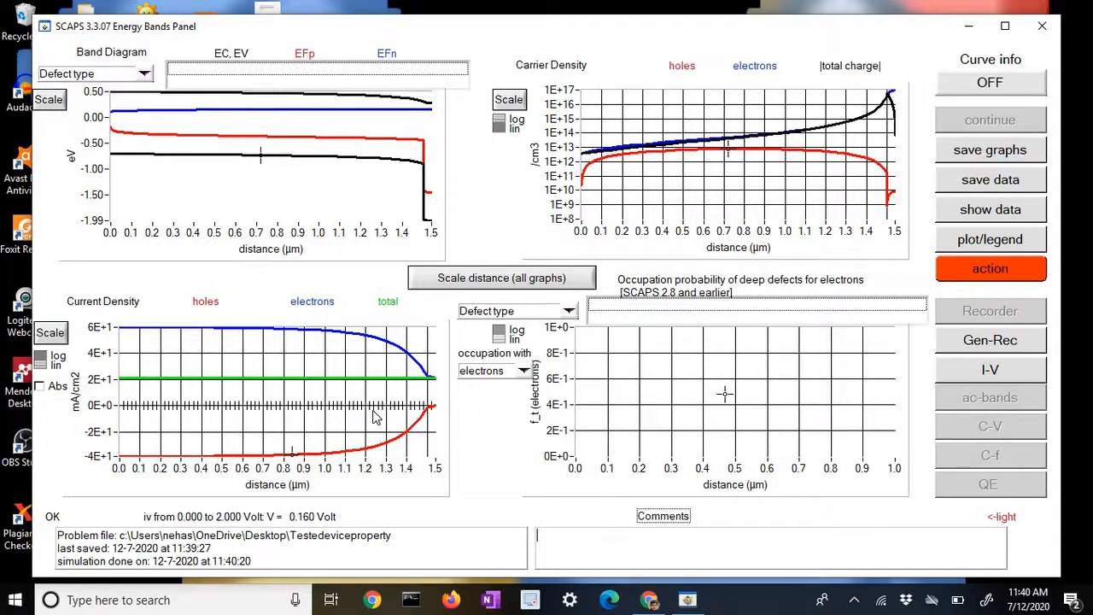
left_click(1042, 26)
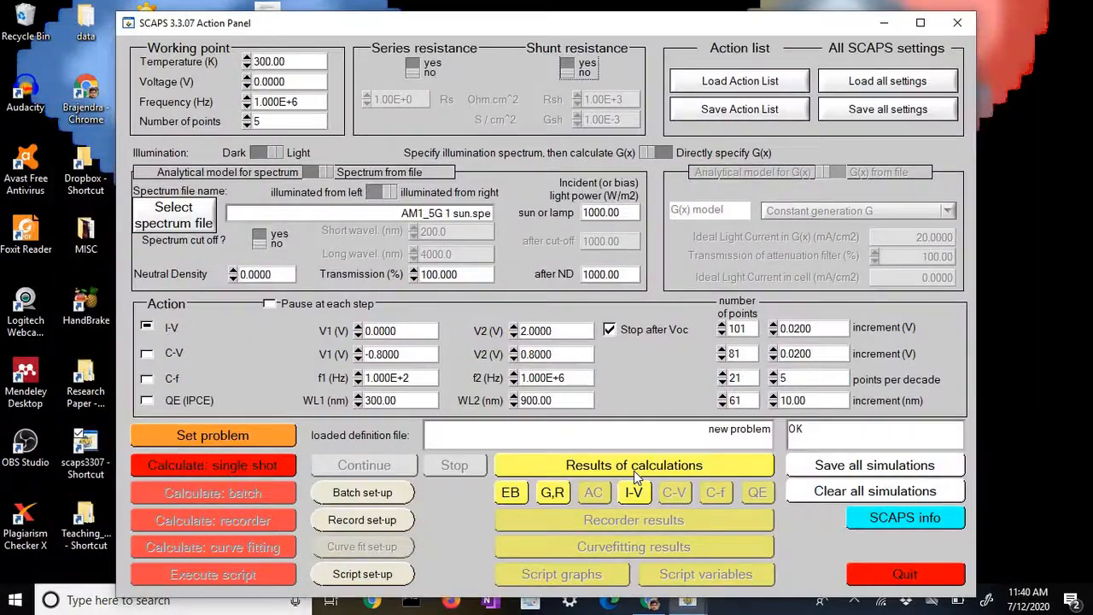